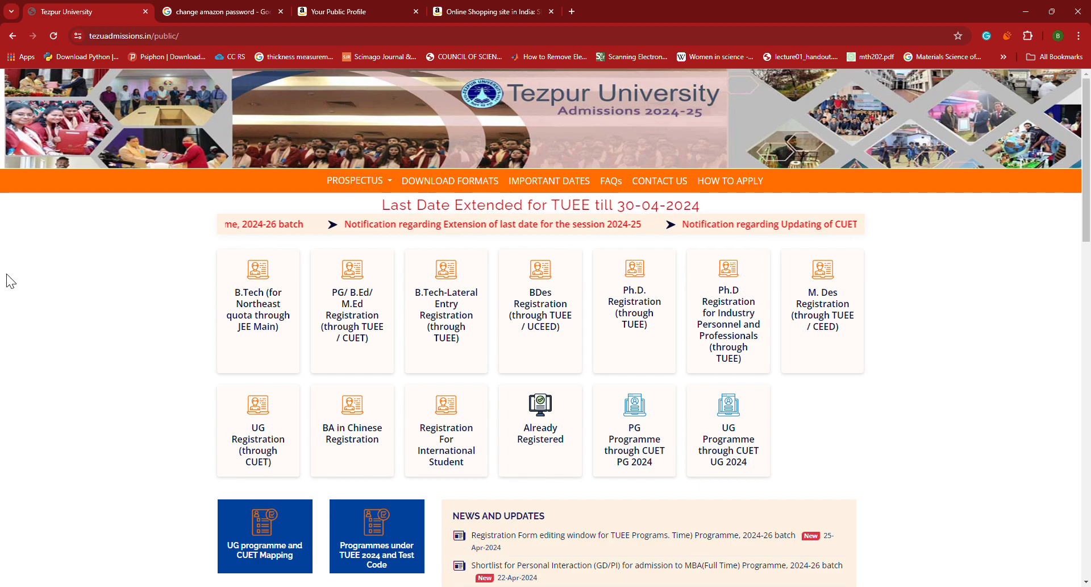
Open the B.Tech (Northeast quota through JEE Main) card to reach its application guidelines and fees
{"action": "left_click", "coordinate": [248, 313]}
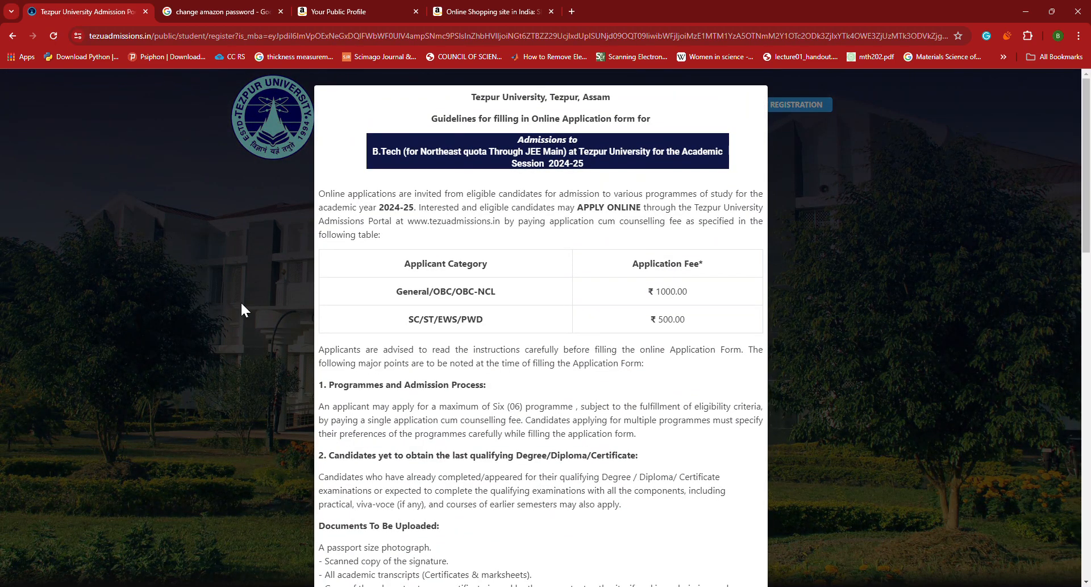
{"action": "scroll", "coordinate": [398, 213], "scroll_direction": "down", "scroll_amount": 1}
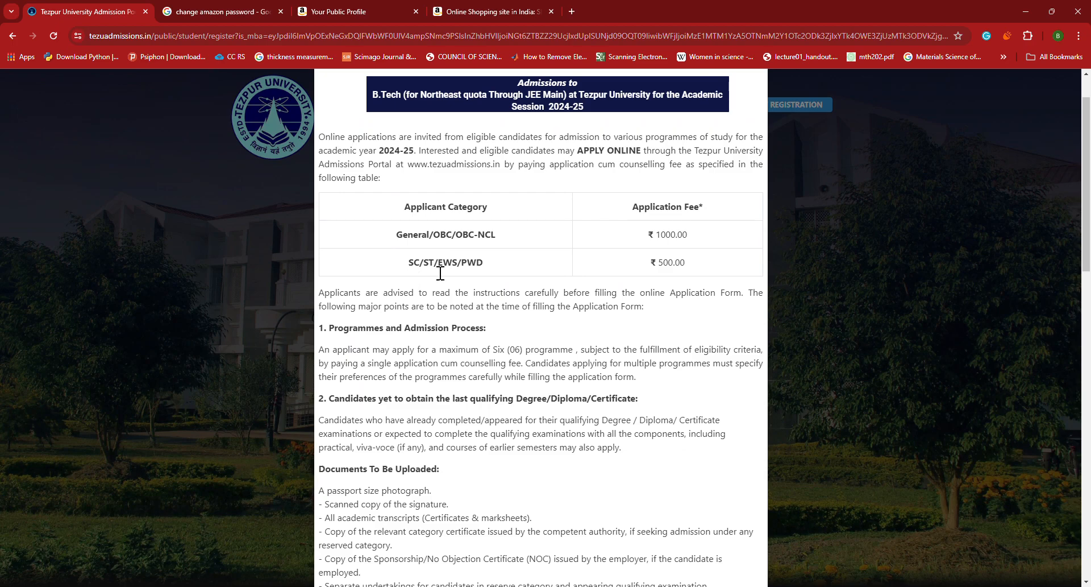
{"action": "triple_click", "coordinate": [693, 263]}
{"action": "scroll", "coordinate": [688, 267], "scroll_direction": "down", "scroll_amount": 2}
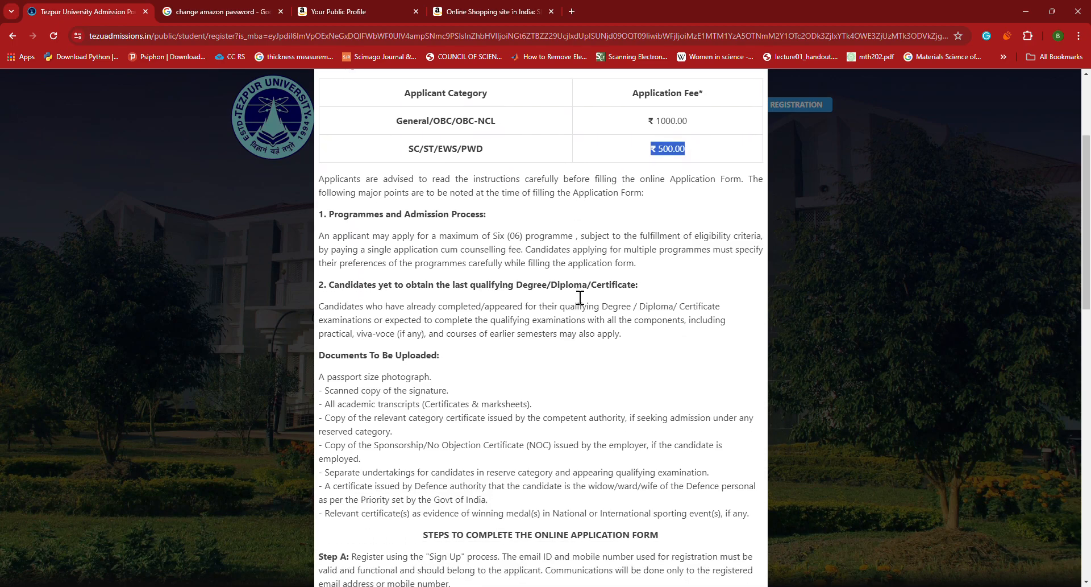
{"action": "left_click_drag", "start_coordinate": [506, 236], "coordinate": [539, 236]}
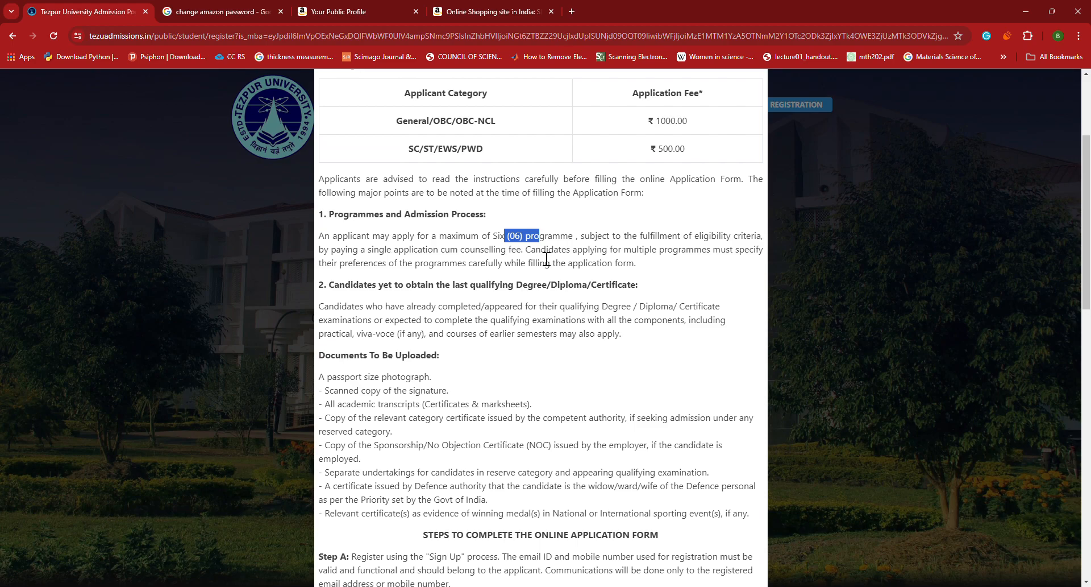
{"action": "scroll", "coordinate": [547, 259], "scroll_direction": "up", "scroll_amount": 1}
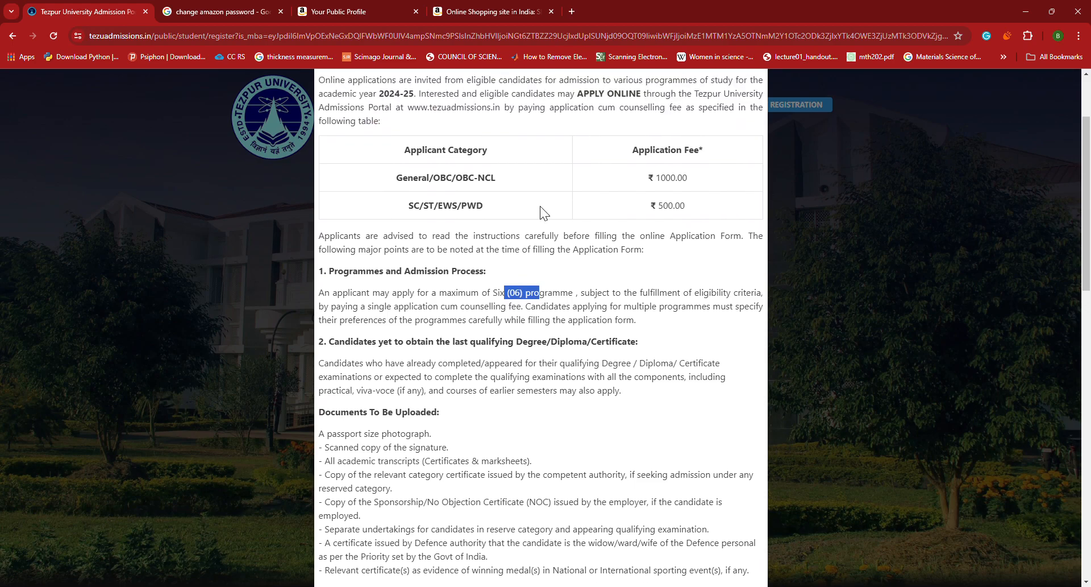
{"action": "scroll", "coordinate": [701, 186], "scroll_direction": "down", "scroll_amount": 1}
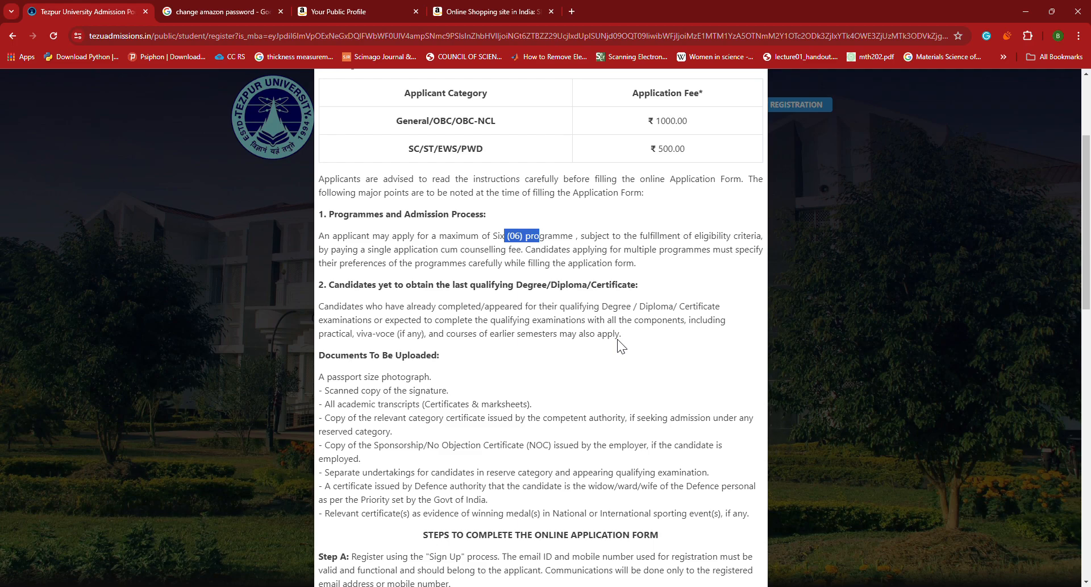
{"action": "left_click_drag", "start_coordinate": [333, 320], "coordinate": [635, 341]}
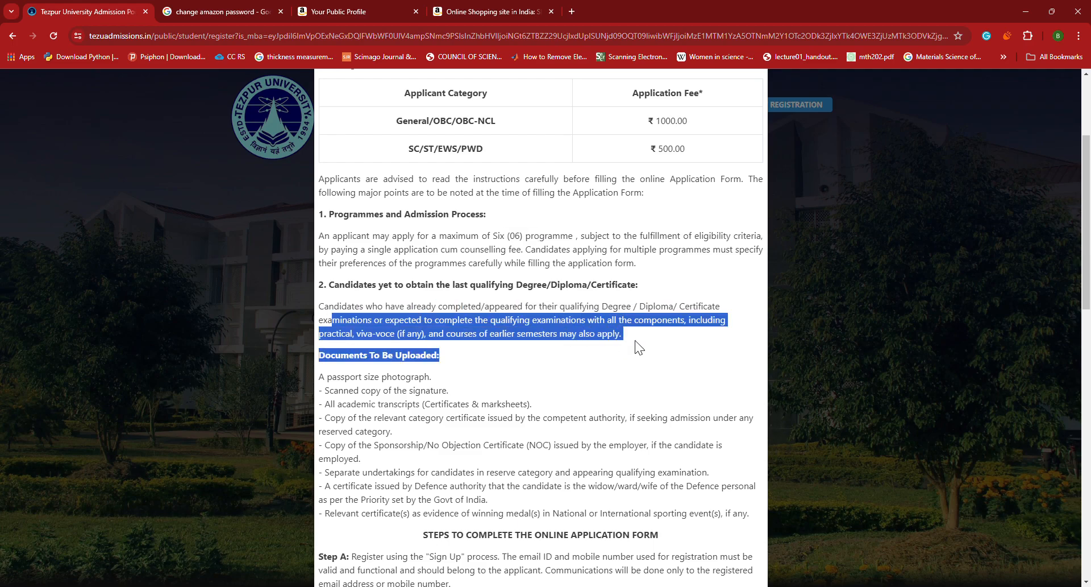
{"action": "left_click", "coordinate": [640, 346]}
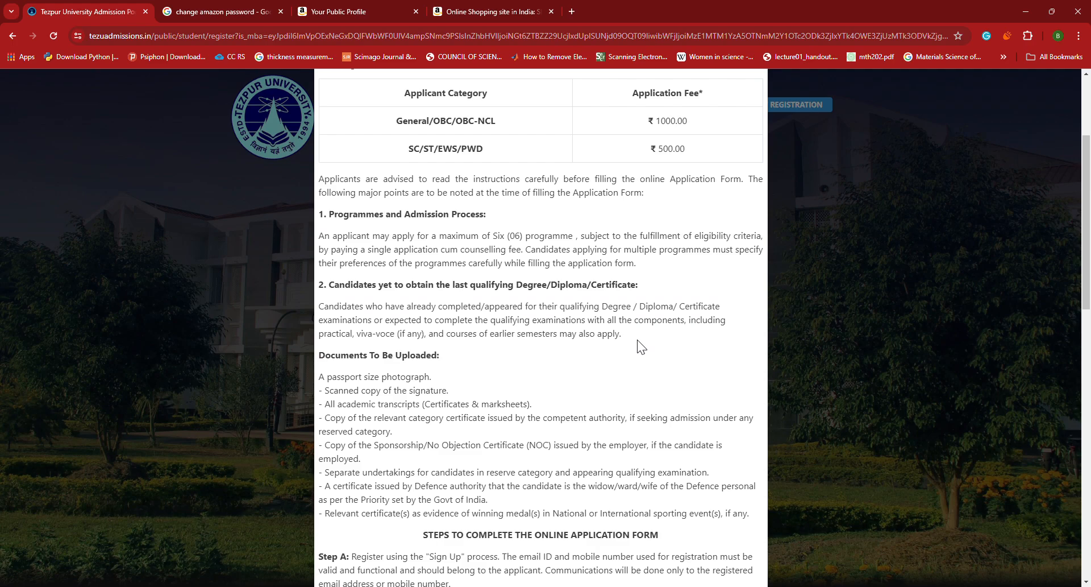
{"action": "scroll", "coordinate": [639, 344], "scroll_direction": "down", "scroll_amount": 1}
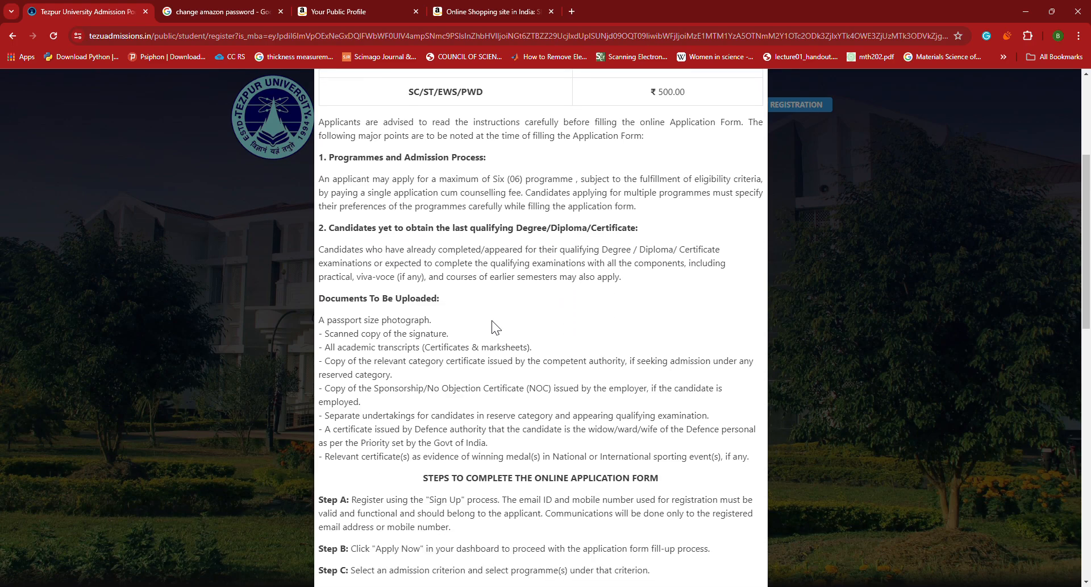
{"action": "left_click_drag", "start_coordinate": [325, 336], "coordinate": [447, 341]}
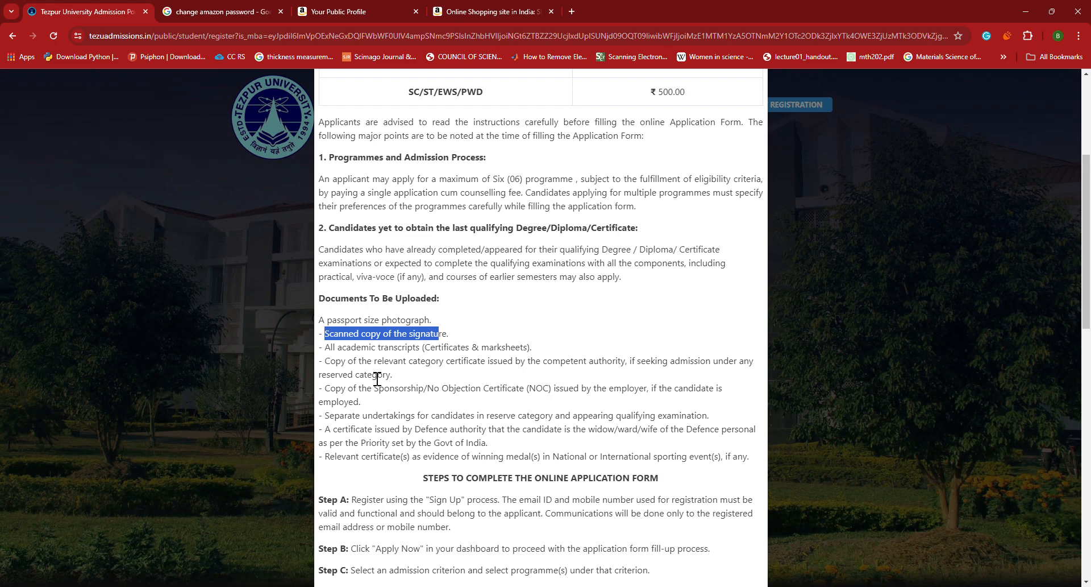
{"action": "scroll", "coordinate": [377, 379], "scroll_direction": "down", "scroll_amount": 1}
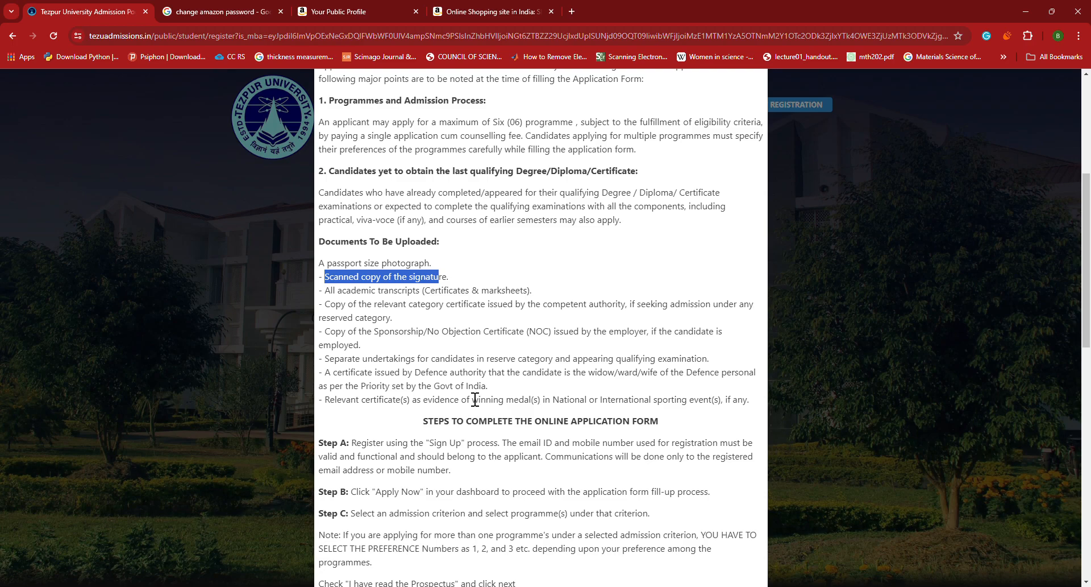
{"action": "scroll", "coordinate": [475, 399], "scroll_direction": "down", "scroll_amount": 4}
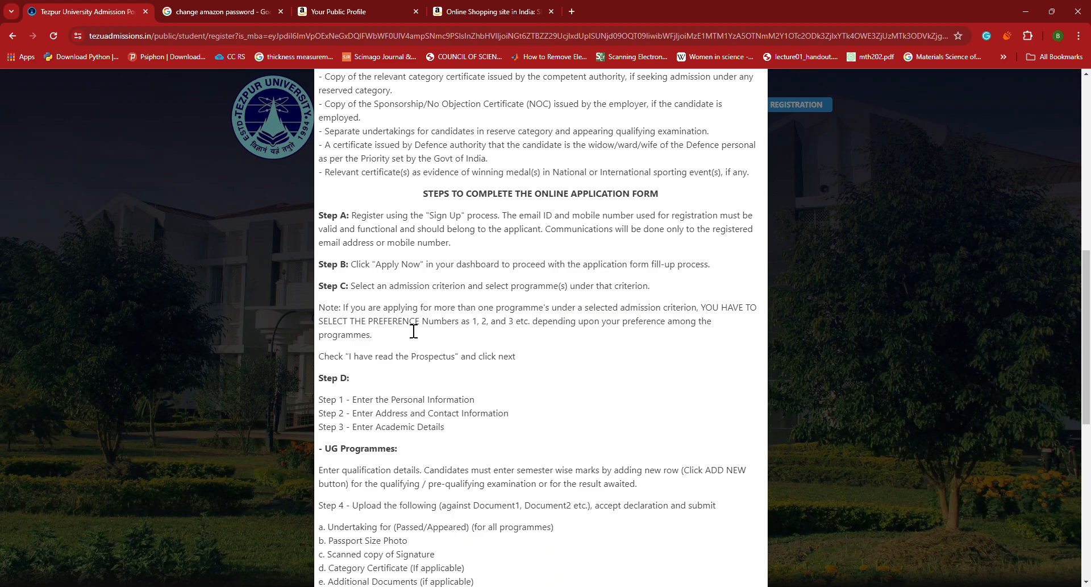
{"action": "scroll", "coordinate": [392, 331], "scroll_direction": "down", "scroll_amount": 1}
{"action": "left_click_drag", "start_coordinate": [402, 342], "coordinate": [482, 344]}
{"action": "left_click_drag", "start_coordinate": [381, 357], "coordinate": [519, 365]}
{"action": "left_click_drag", "start_coordinate": [381, 370], "coordinate": [463, 374]}
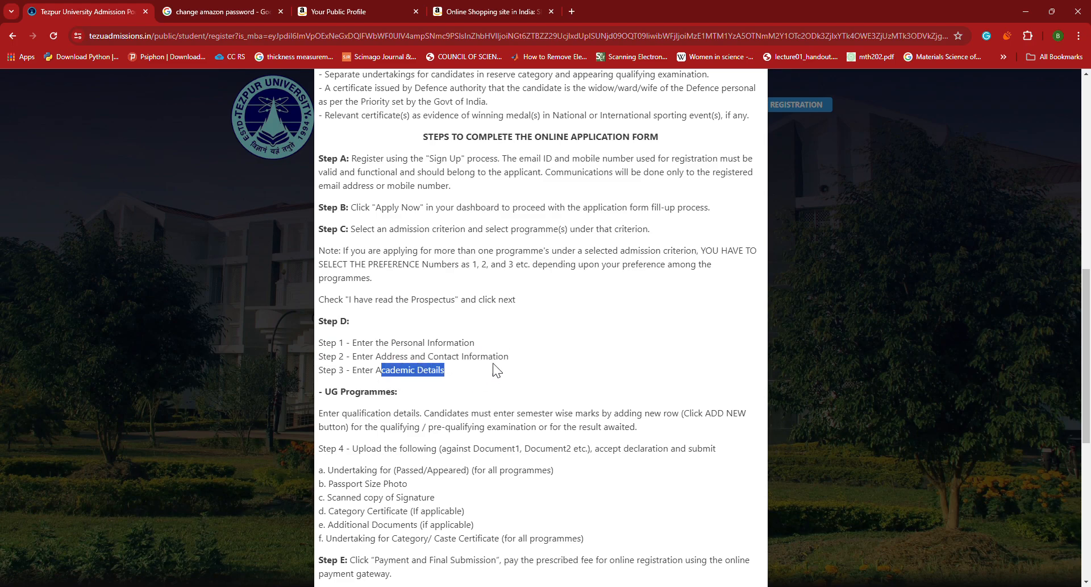
{"action": "scroll", "coordinate": [479, 371], "scroll_direction": "down", "scroll_amount": 1}
{"action": "scroll", "coordinate": [492, 362], "scroll_direction": "down", "scroll_amount": 1}
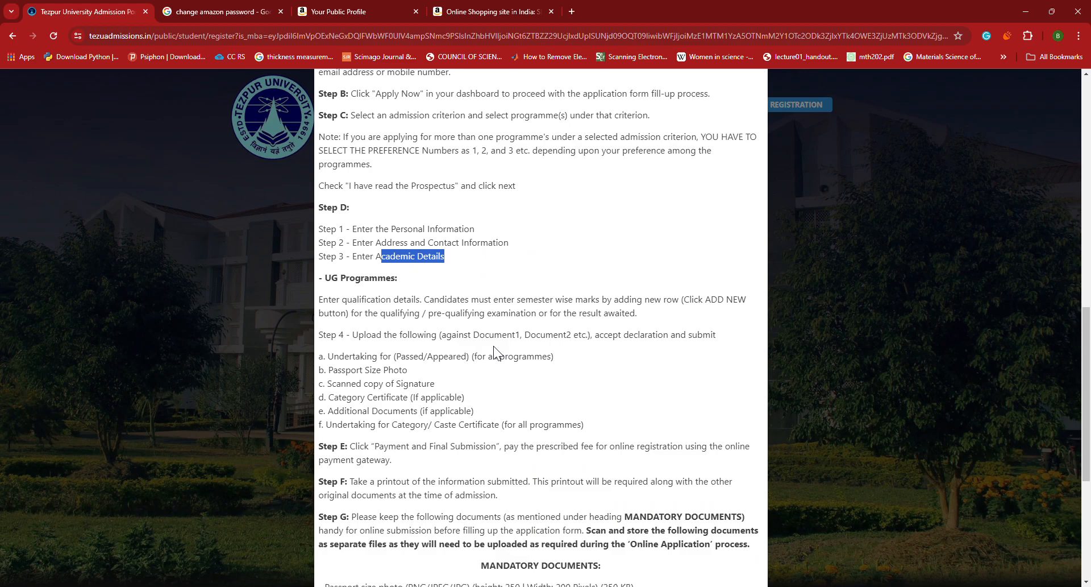
{"action": "left_click_drag", "start_coordinate": [353, 336], "coordinate": [710, 340]}
{"action": "left_click", "coordinate": [645, 365]}
{"action": "left_click_drag", "start_coordinate": [328, 358], "coordinate": [571, 356]}
{"action": "left_click", "coordinate": [516, 367]}
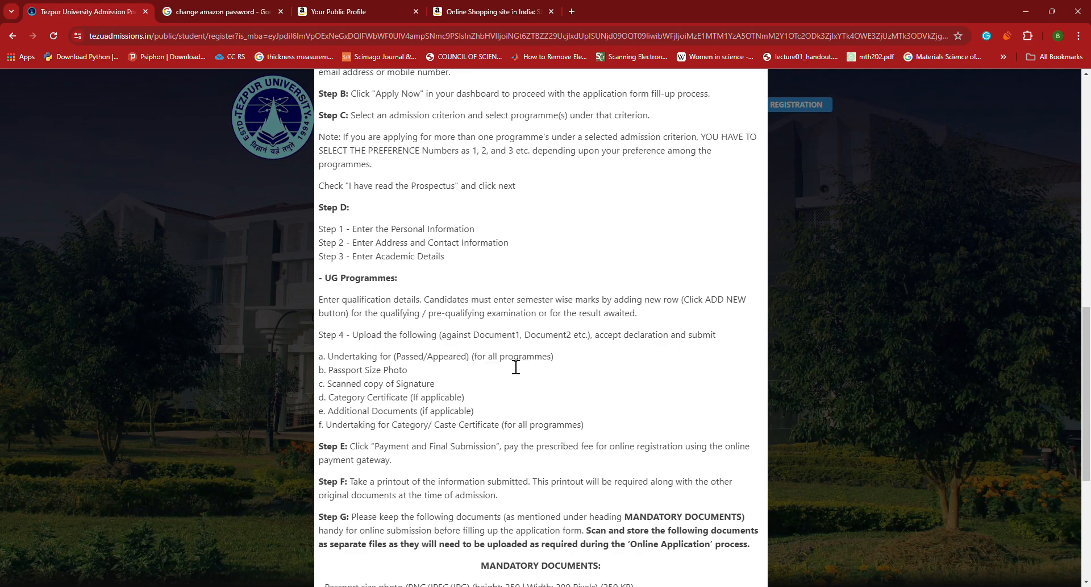
{"action": "left_click_drag", "start_coordinate": [326, 374], "coordinate": [415, 378]}
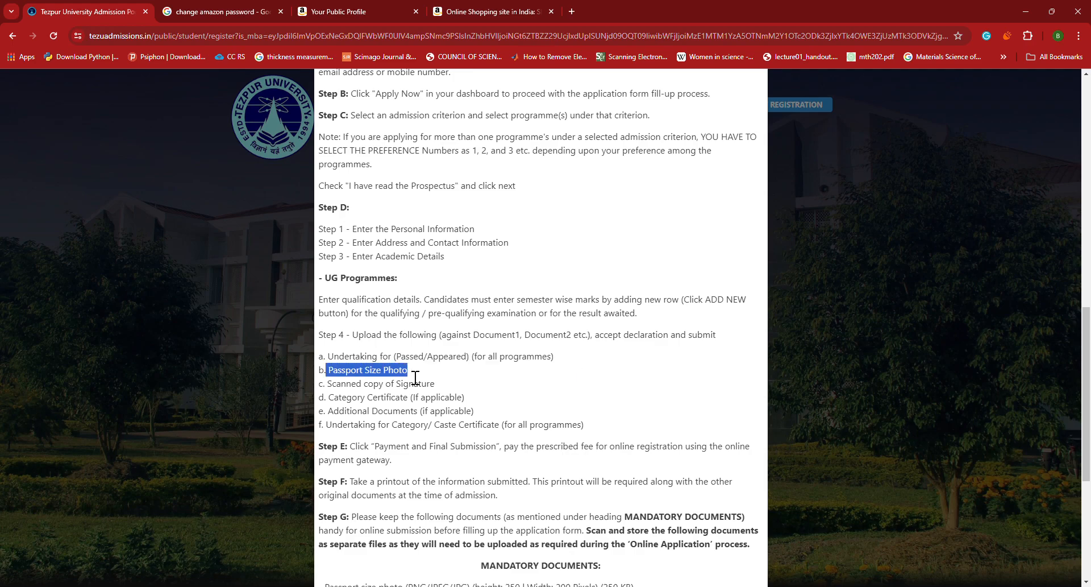
{"action": "left_click", "coordinate": [412, 378]}
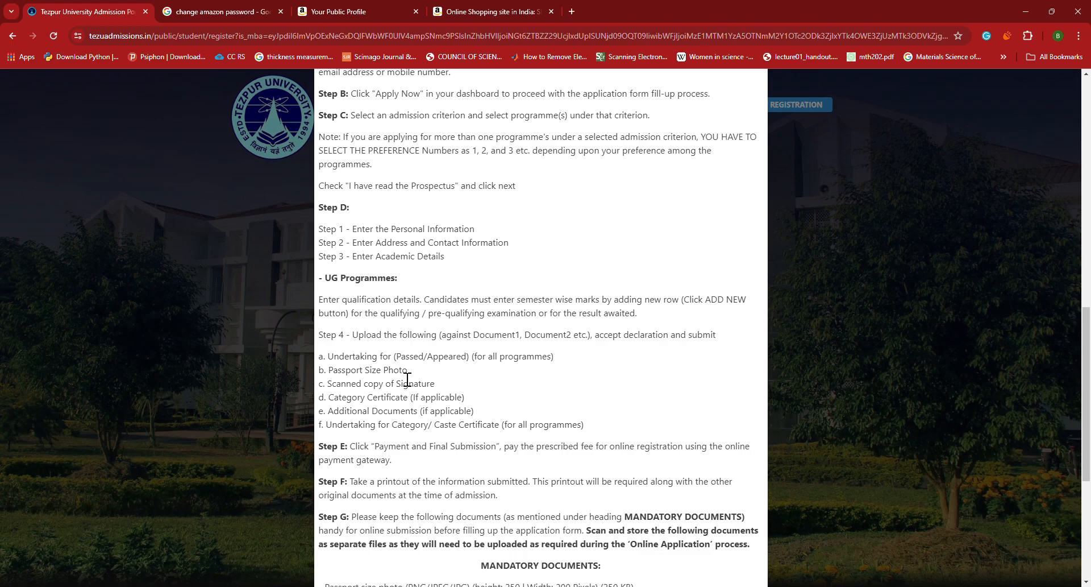
{"action": "left_click_drag", "start_coordinate": [323, 385], "coordinate": [437, 395]}
{"action": "left_click_drag", "start_coordinate": [329, 411], "coordinate": [429, 414]}
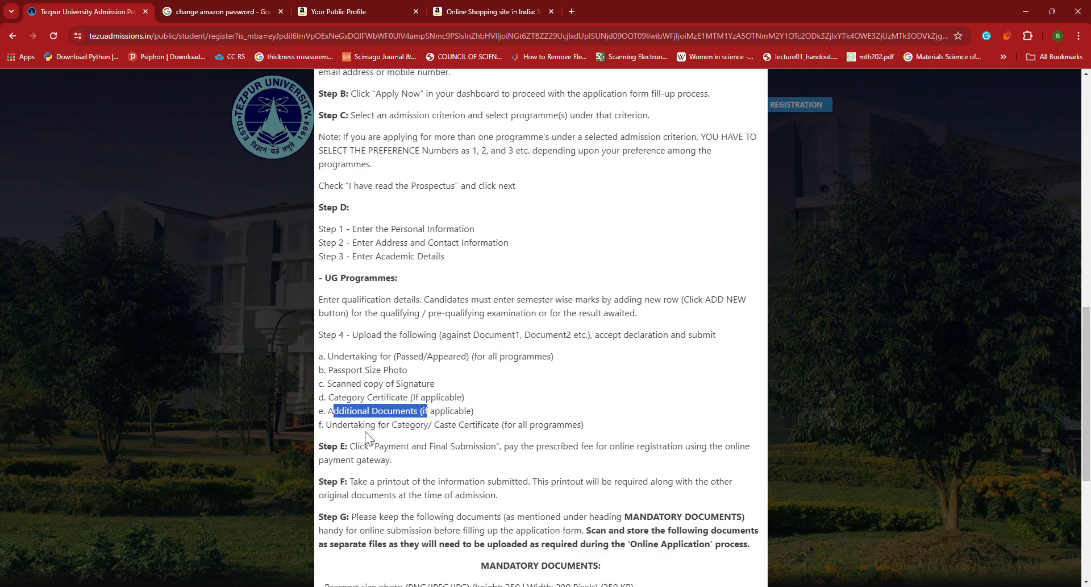
{"action": "left_click_drag", "start_coordinate": [326, 426], "coordinate": [524, 434]}
{"action": "scroll", "coordinate": [615, 409], "scroll_direction": "down", "scroll_amount": 2}
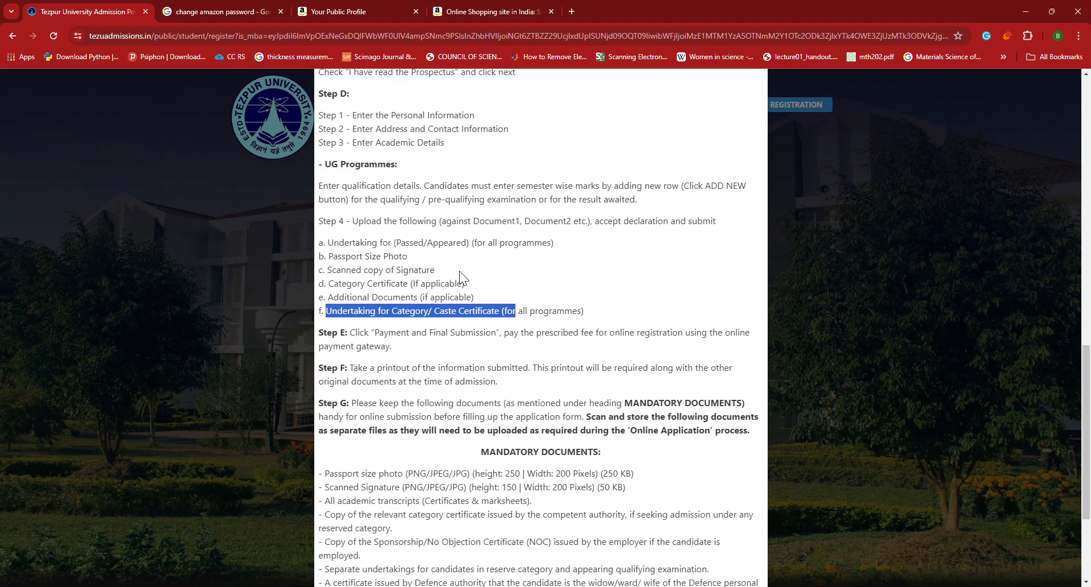
{"action": "left_click_drag", "start_coordinate": [358, 337], "coordinate": [510, 343]}
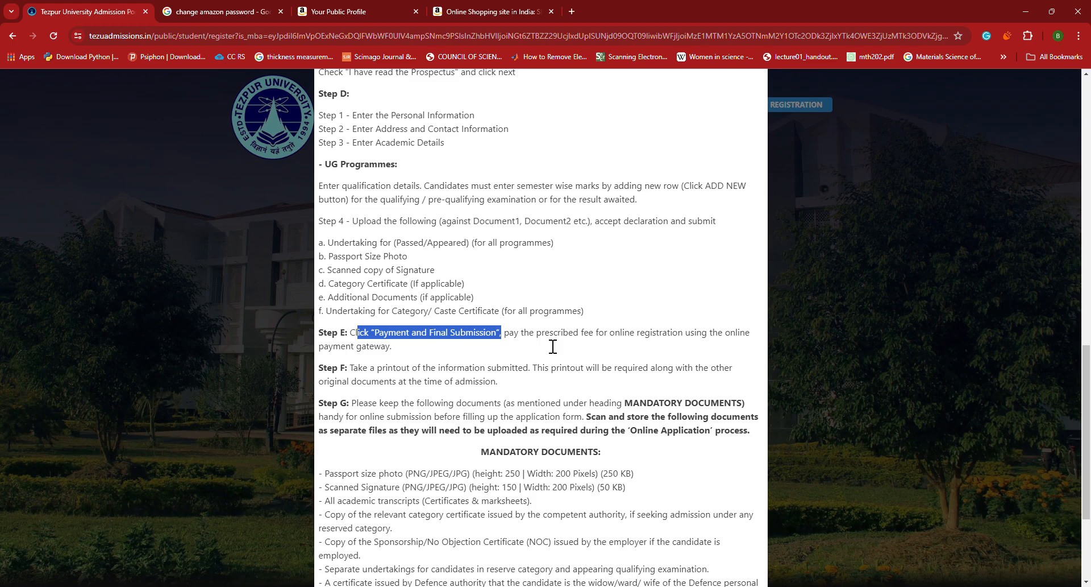
{"action": "scroll", "coordinate": [550, 352], "scroll_direction": "down", "scroll_amount": 2}
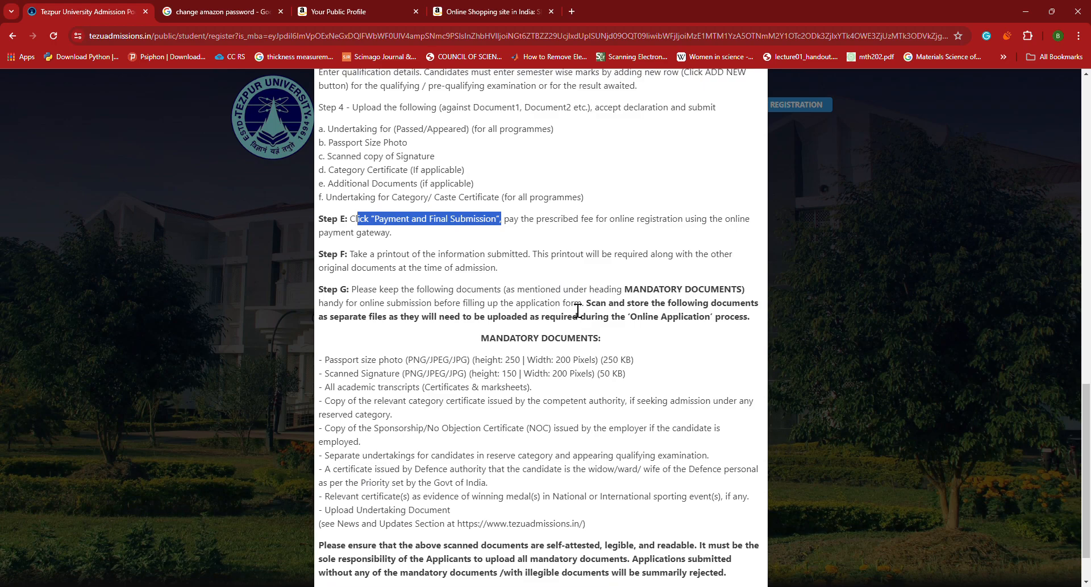
{"action": "scroll", "coordinate": [577, 310], "scroll_direction": "down", "scroll_amount": 1}
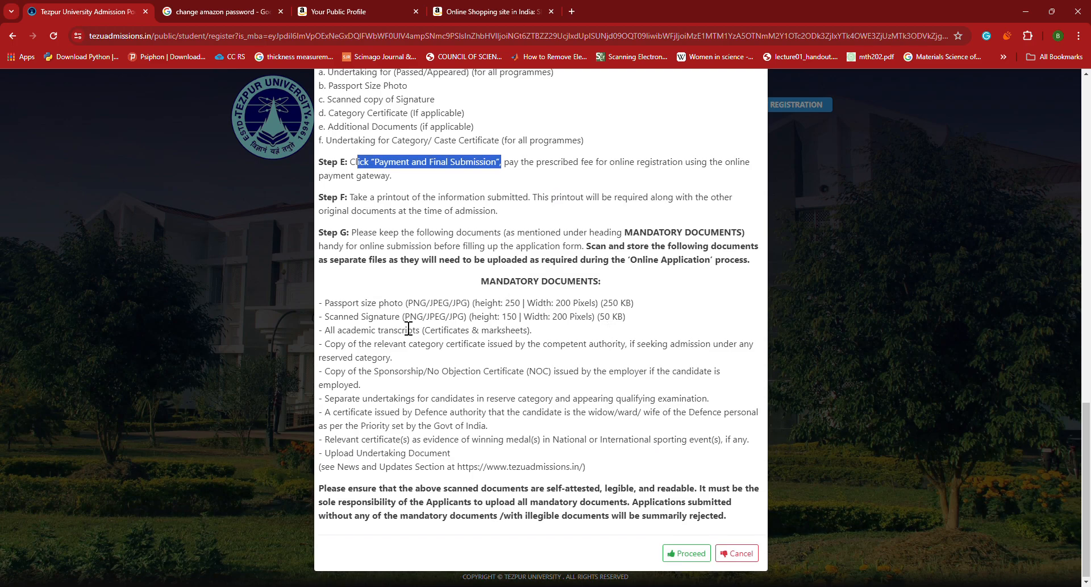
{"action": "left_click_drag", "start_coordinate": [330, 303], "coordinate": [615, 316]}
{"action": "double_click", "coordinate": [610, 304]}
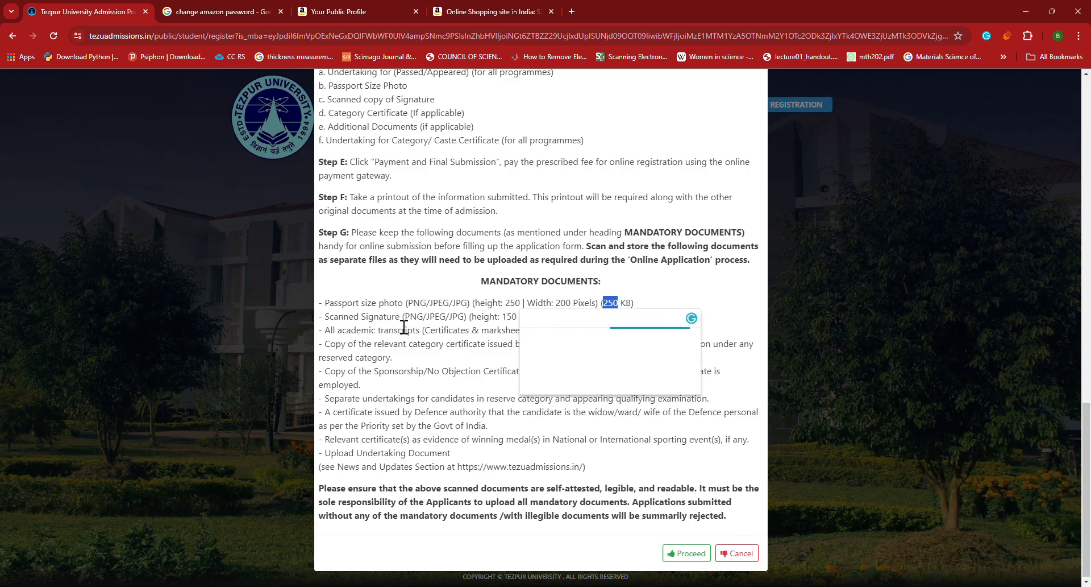
{"action": "left_click", "coordinate": [689, 295]}
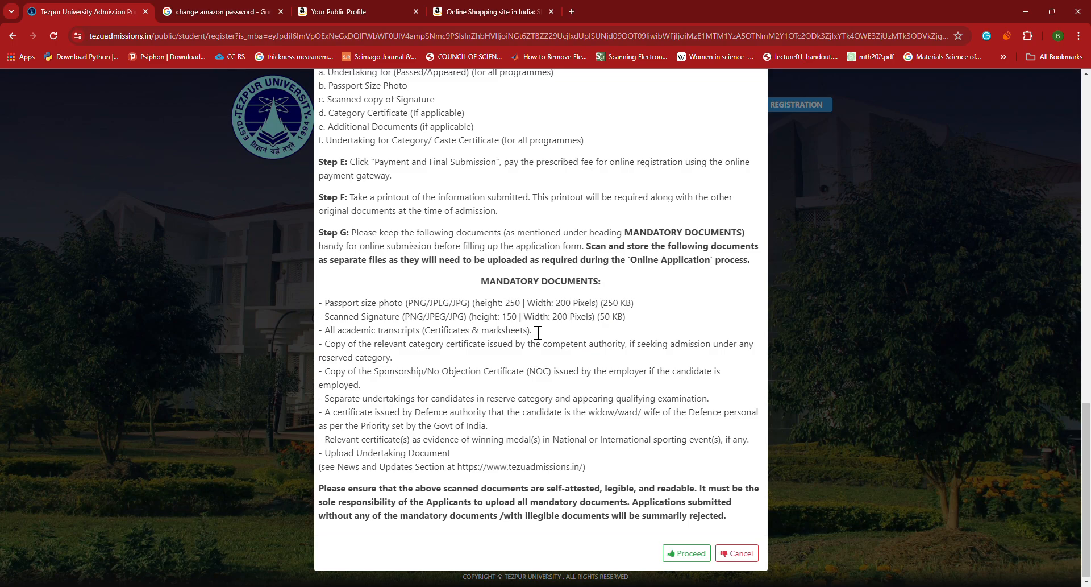
{"action": "double_click", "coordinate": [509, 317]}
{"action": "left_click_drag", "start_coordinate": [552, 321], "coordinate": [574, 322]}
{"action": "left_click_drag", "start_coordinate": [597, 318], "coordinate": [626, 321]}
{"action": "left_click_drag", "start_coordinate": [360, 358], "coordinate": [422, 356]}
{"action": "left_click", "coordinate": [422, 356]}
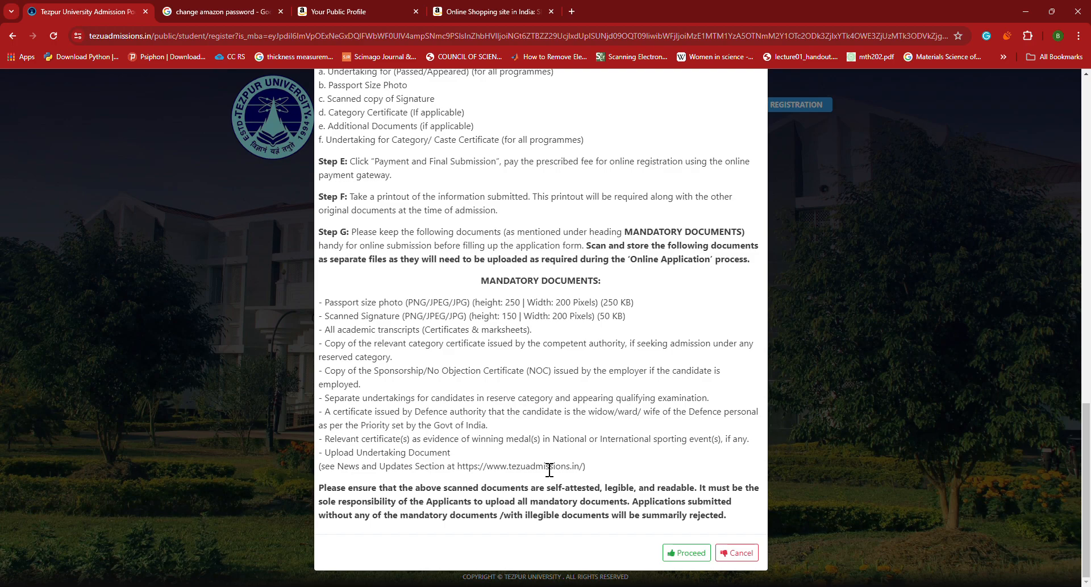
{"action": "left_click_drag", "start_coordinate": [323, 453], "coordinate": [590, 474]}
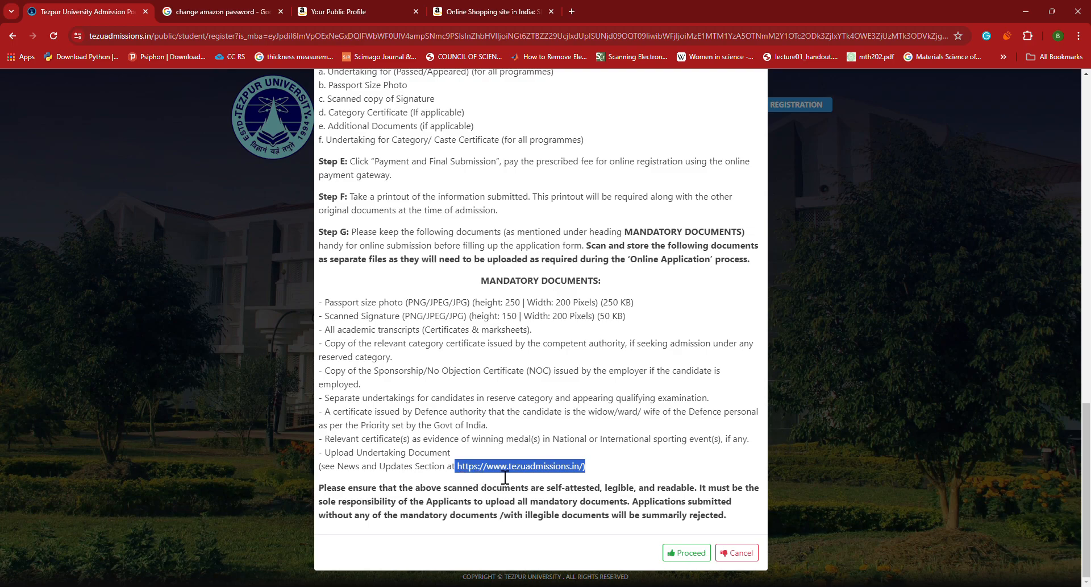
{"action": "left_click", "coordinate": [617, 466]}
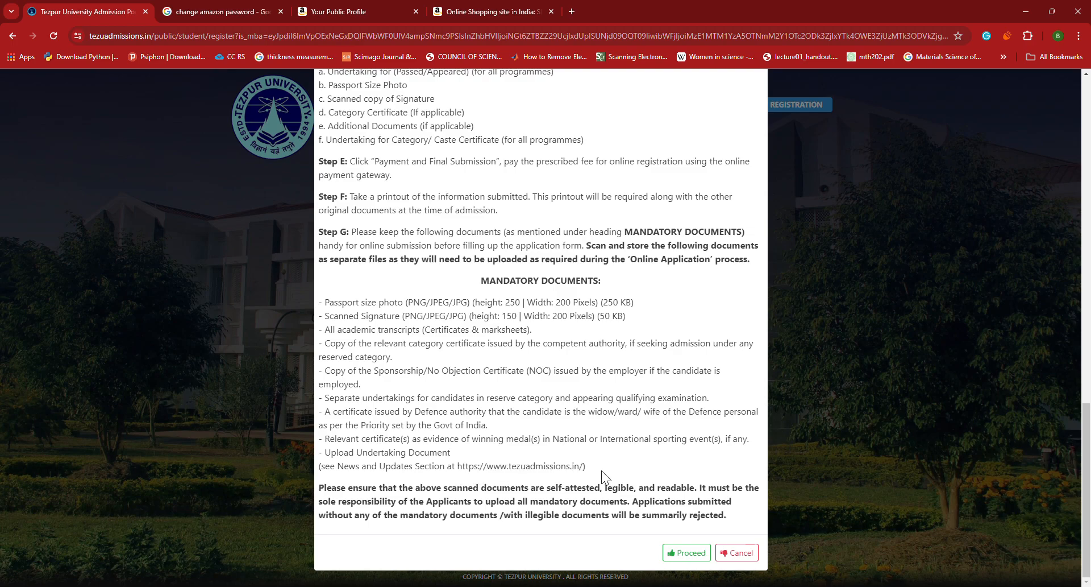
{"action": "scroll", "coordinate": [555, 420], "scroll_direction": "up", "scroll_amount": 10}
{"action": "scroll", "coordinate": [554, 421], "scroll_direction": "down", "scroll_amount": 7}
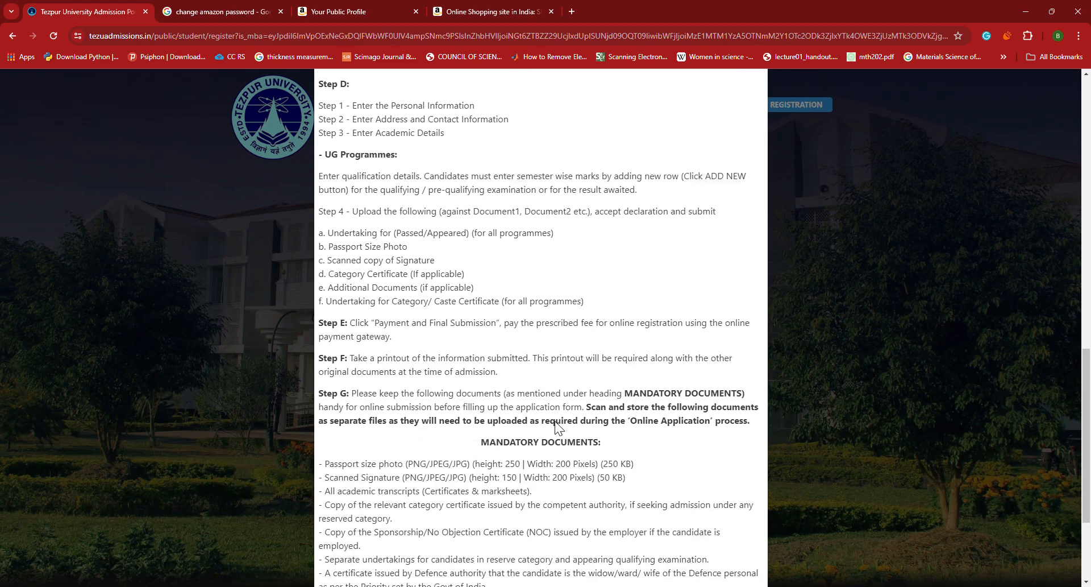
{"action": "scroll", "coordinate": [555, 420], "scroll_direction": "down", "scroll_amount": 4}
{"action": "left_click", "coordinate": [705, 554]}
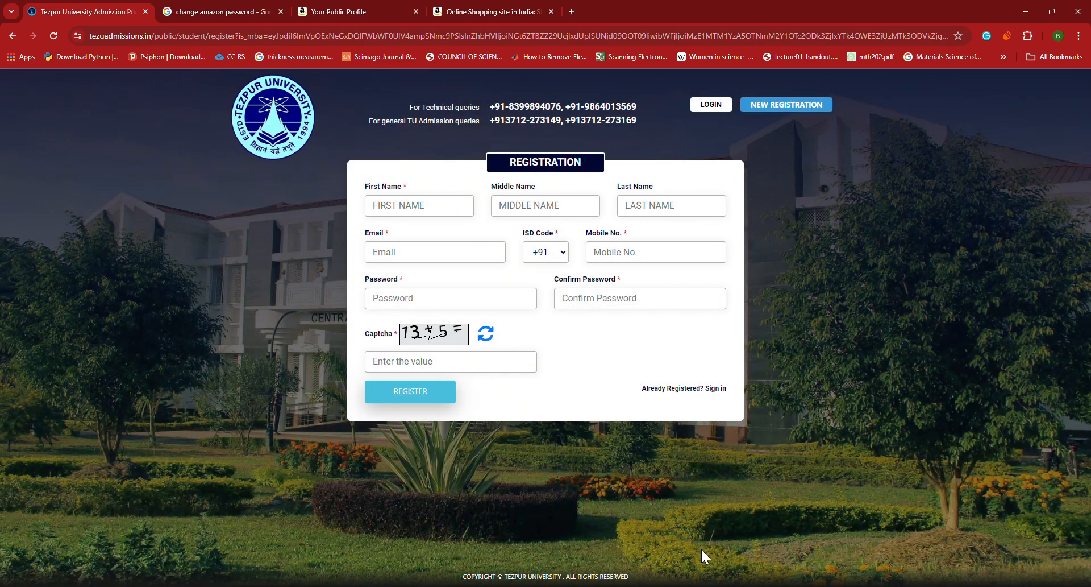
Abandon the new-registration form's name, mobile and password fields and switch to the Login form
{"action": "left_click", "coordinate": [404, 211]}
{"action": "left_click", "coordinate": [624, 262]}
{"action": "left_click", "coordinate": [453, 307]}
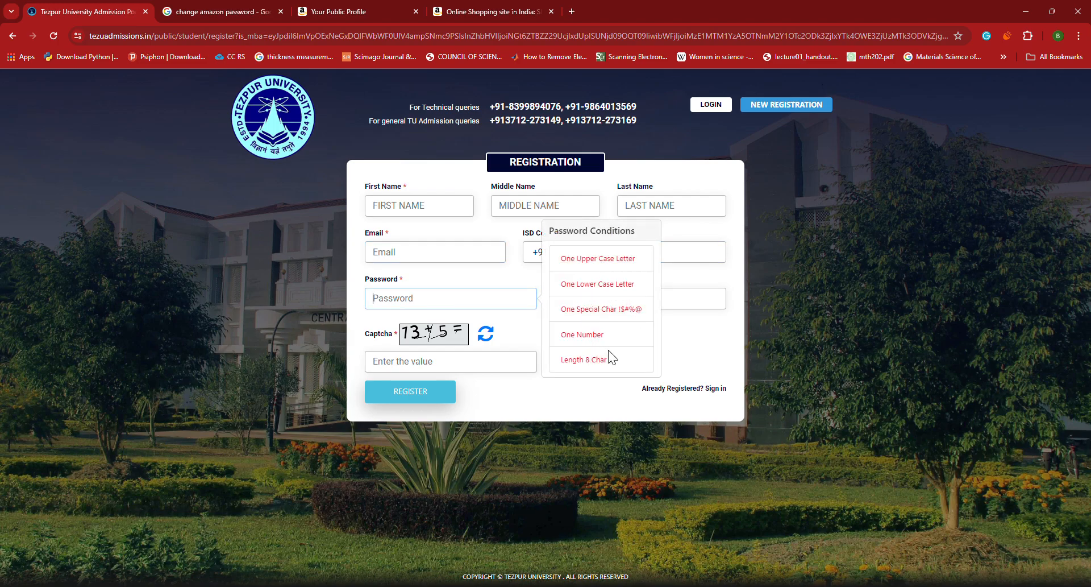
{"action": "left_click", "coordinate": [674, 334]}
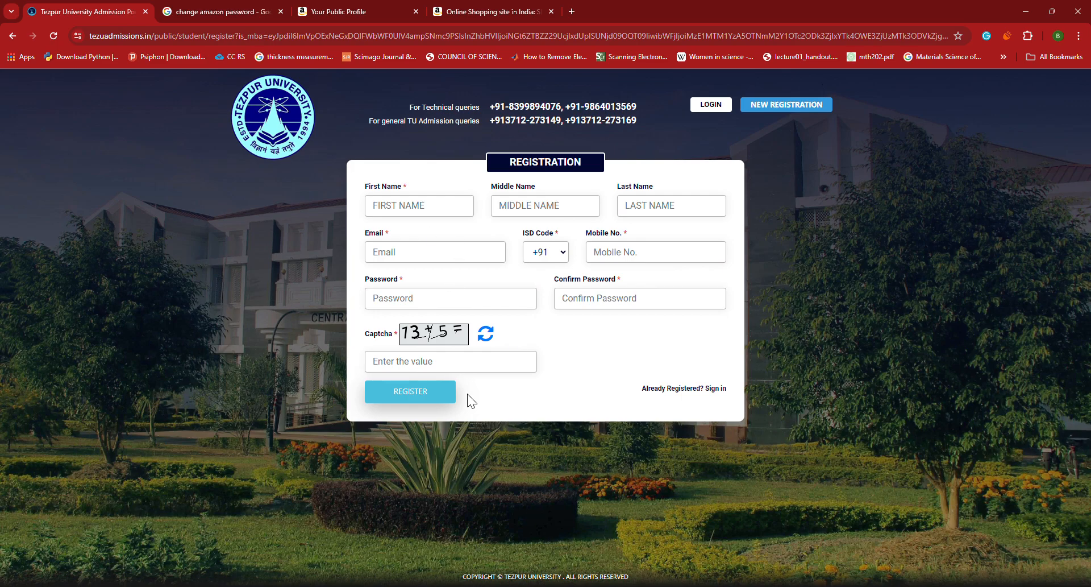
{"action": "left_click", "coordinate": [712, 105]}
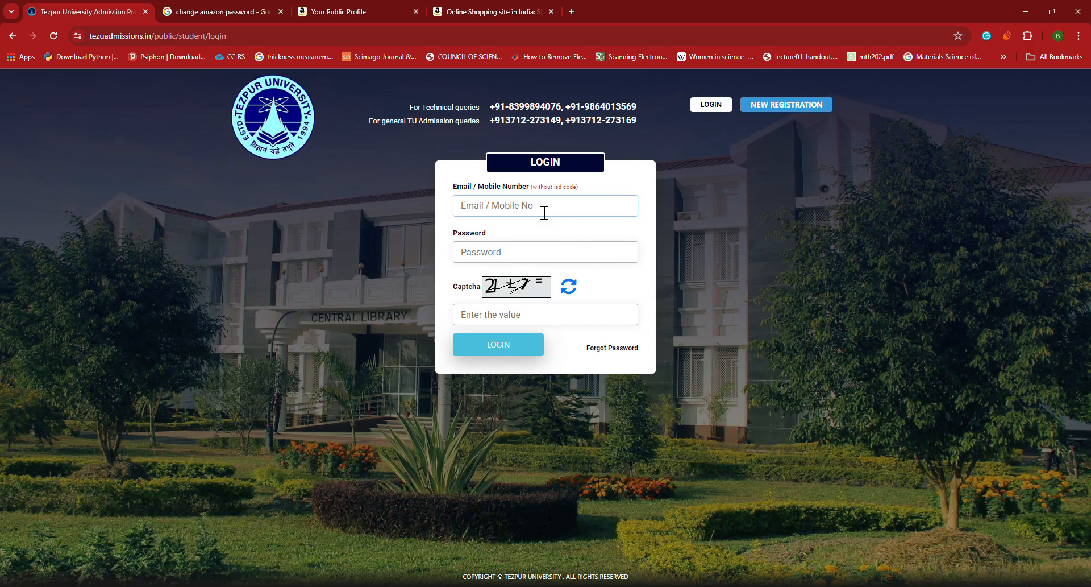
Log in with the registered mobile number, the account password and the captcha answer
{"action": "left_click", "coordinate": [513, 260]}
{"action": "type", "text": "•••••••••••••"}
{"action": "left_click", "coordinate": [520, 325]}
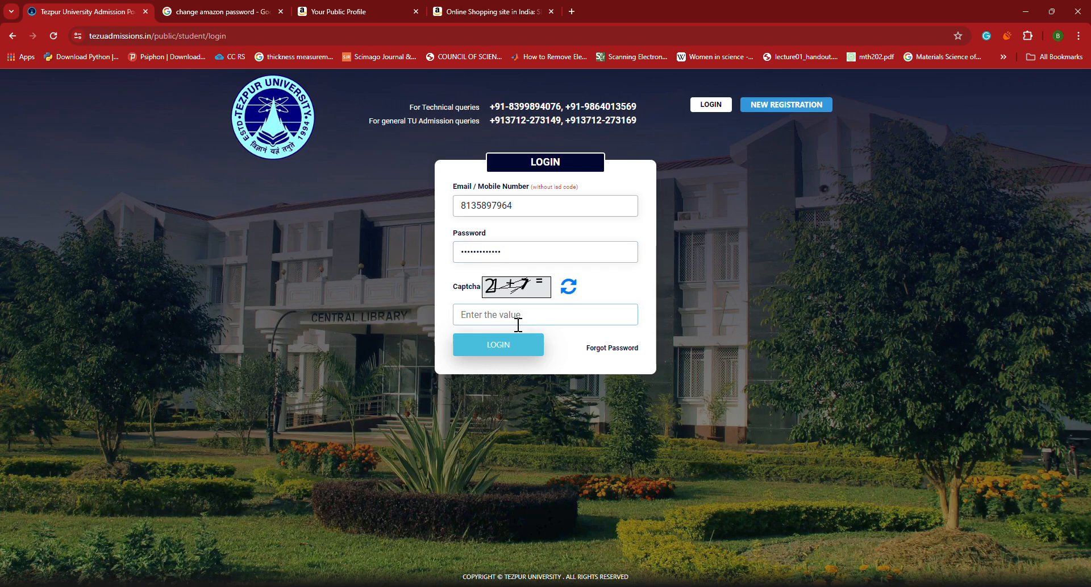
{"action": "type", "text": "28"}
{"action": "left_click", "coordinate": [518, 345]}
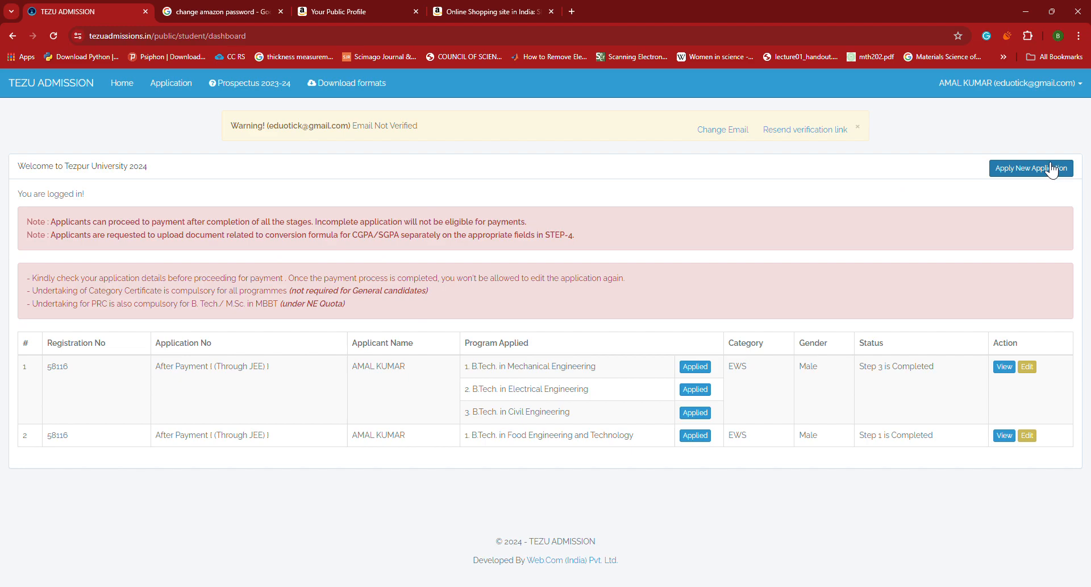
Begin a fresh JEE application with Apply New Application on the dashboard
{"action": "left_click_drag", "start_coordinate": [272, 131], "coordinate": [358, 134]}
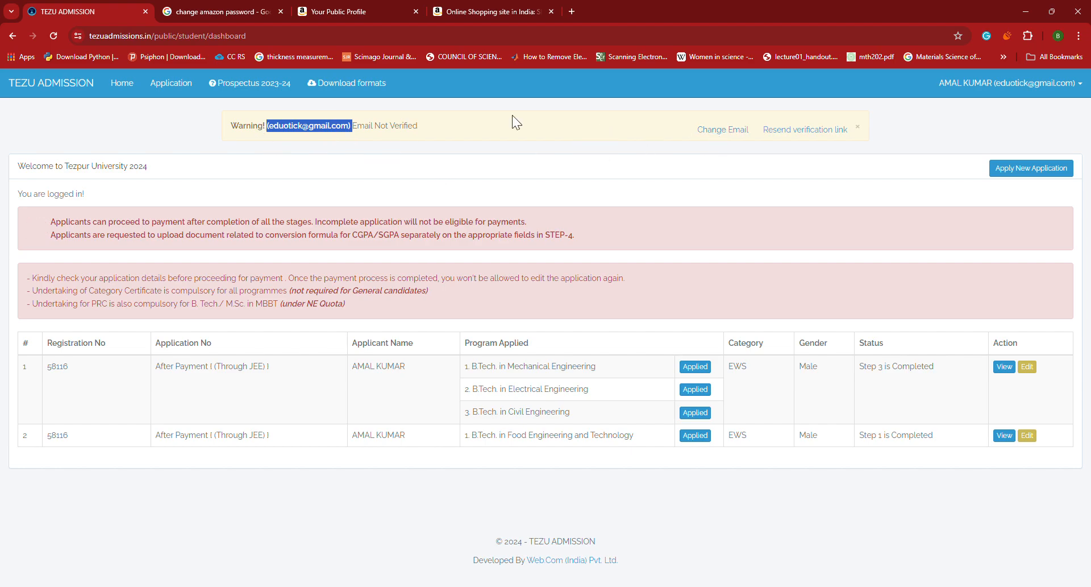
{"action": "left_click", "coordinate": [1058, 171]}
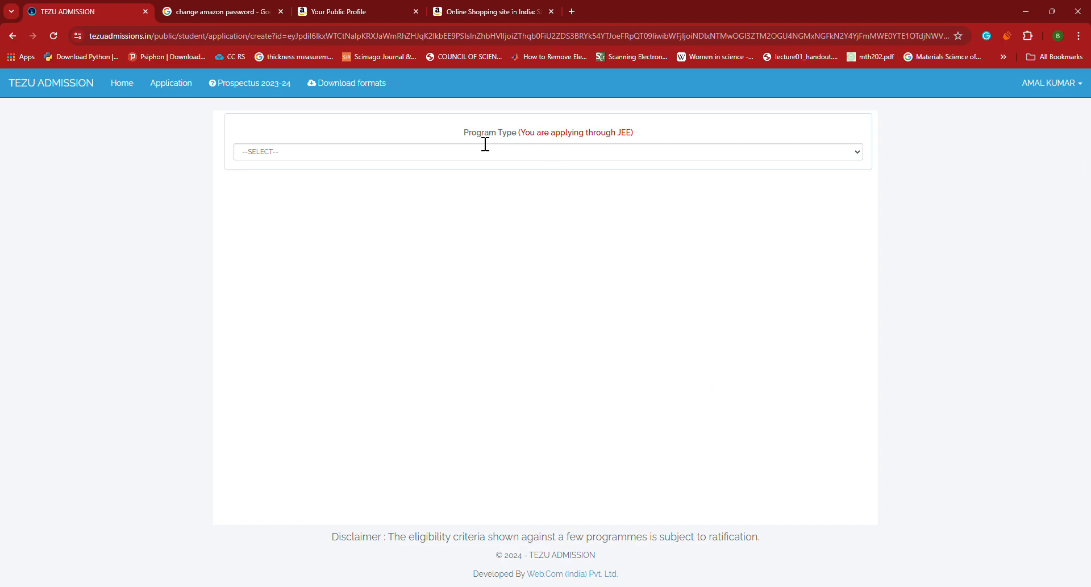
Choose B.Tech as the Program Type
{"action": "left_click_drag", "start_coordinate": [469, 136], "coordinate": [634, 139]}
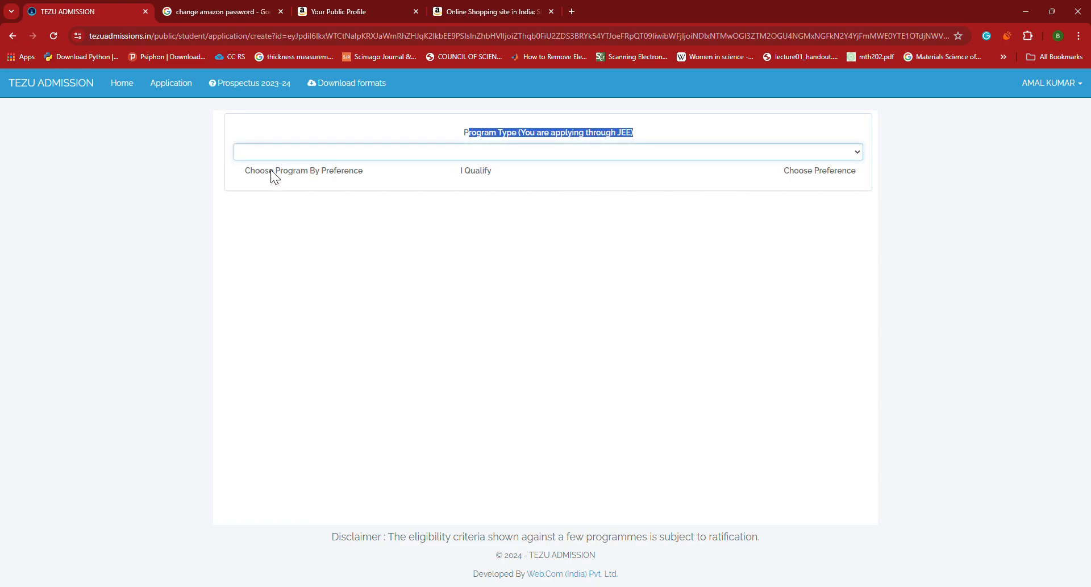
{"action": "scroll", "coordinate": [370, 230], "scroll_direction": "down", "scroll_amount": 3}
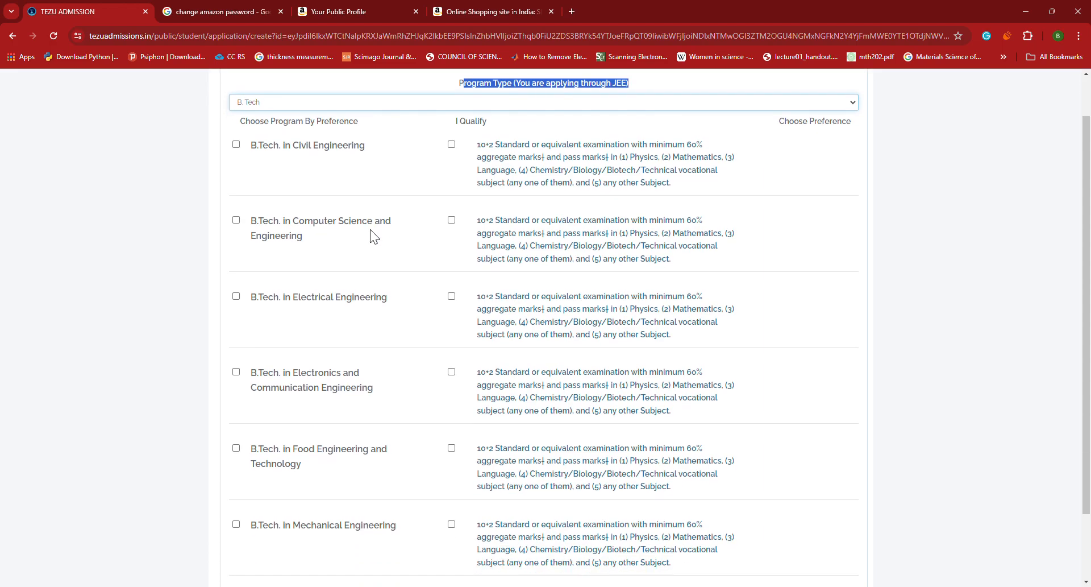
{"action": "scroll", "coordinate": [370, 230], "scroll_direction": "up", "scroll_amount": 1}
{"action": "scroll", "coordinate": [302, 287], "scroll_direction": "up", "scroll_amount": 2}
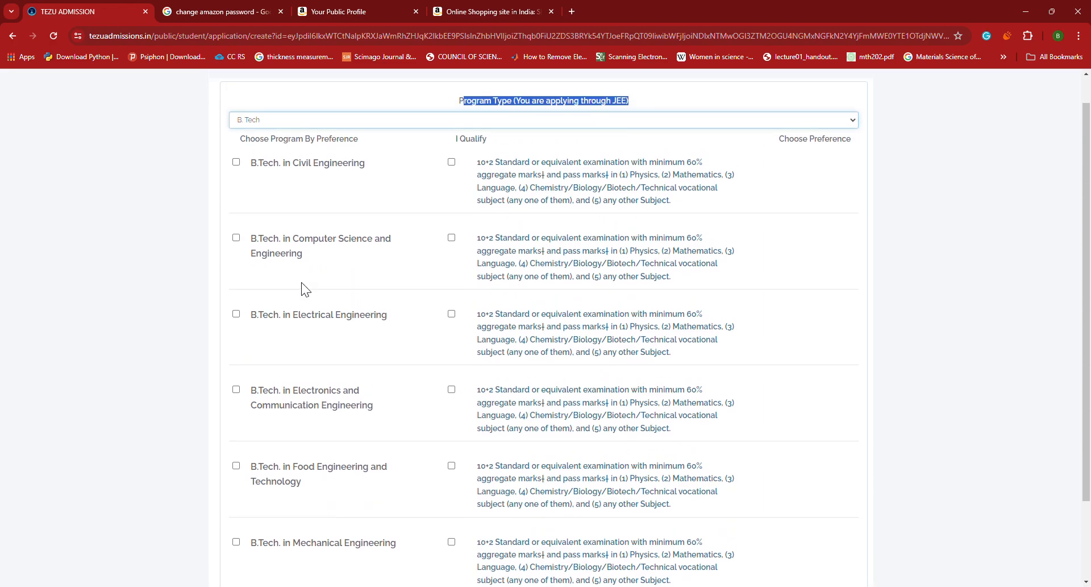
Select Civil (preference 6), Mechanical (preference 1) and Food Engineering (preference 2), ticking I Qualify for each
{"action": "left_click", "coordinate": [236, 194]}
{"action": "left_click", "coordinate": [451, 194]}
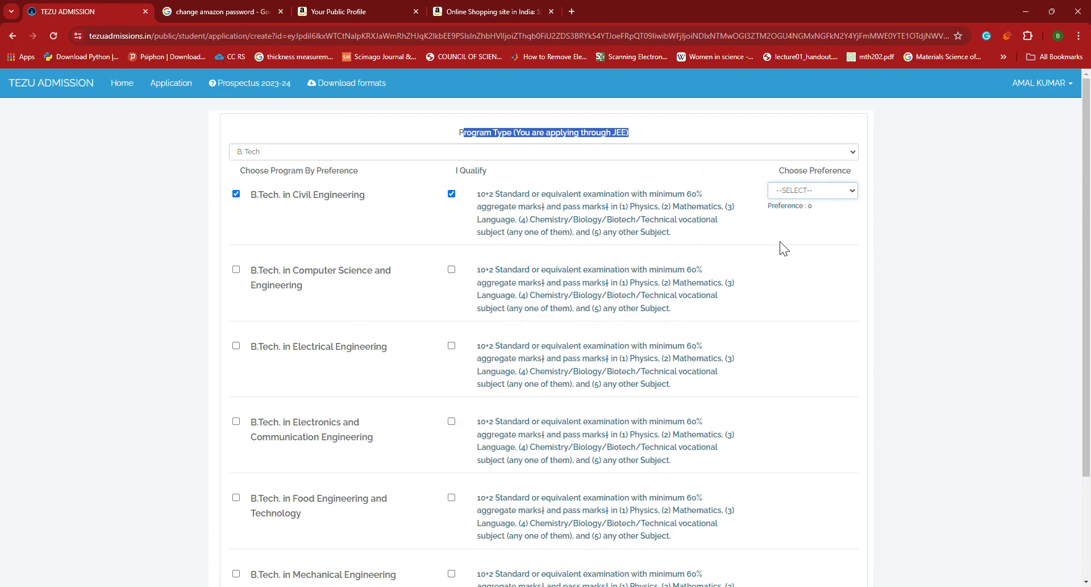
{"action": "left_click", "coordinate": [781, 256]}
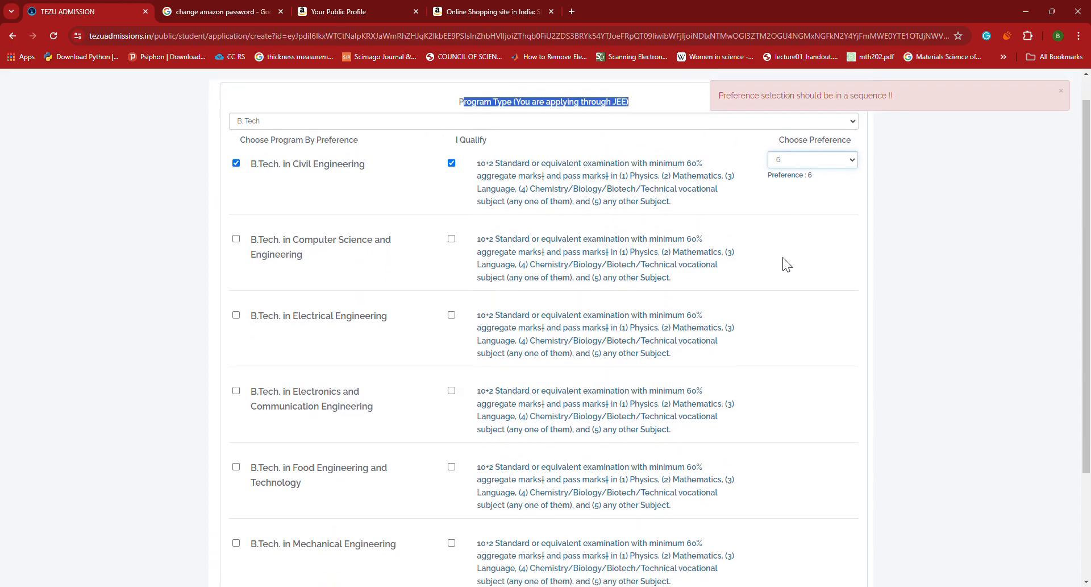
{"action": "scroll", "coordinate": [349, 412], "scroll_direction": "down", "scroll_amount": 3}
{"action": "left_click", "coordinate": [236, 403]}
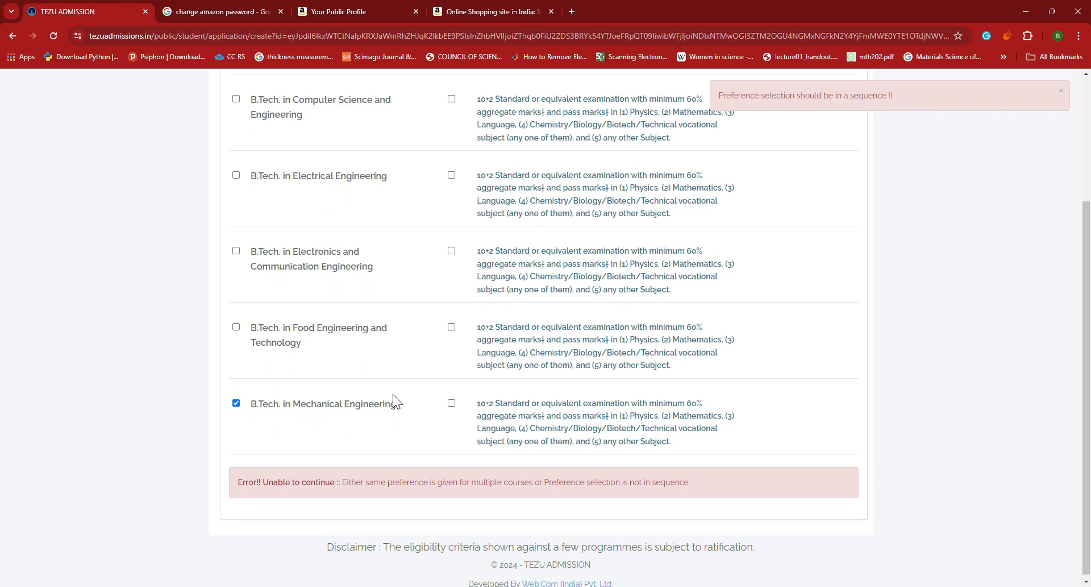
{"action": "left_click", "coordinate": [452, 402]}
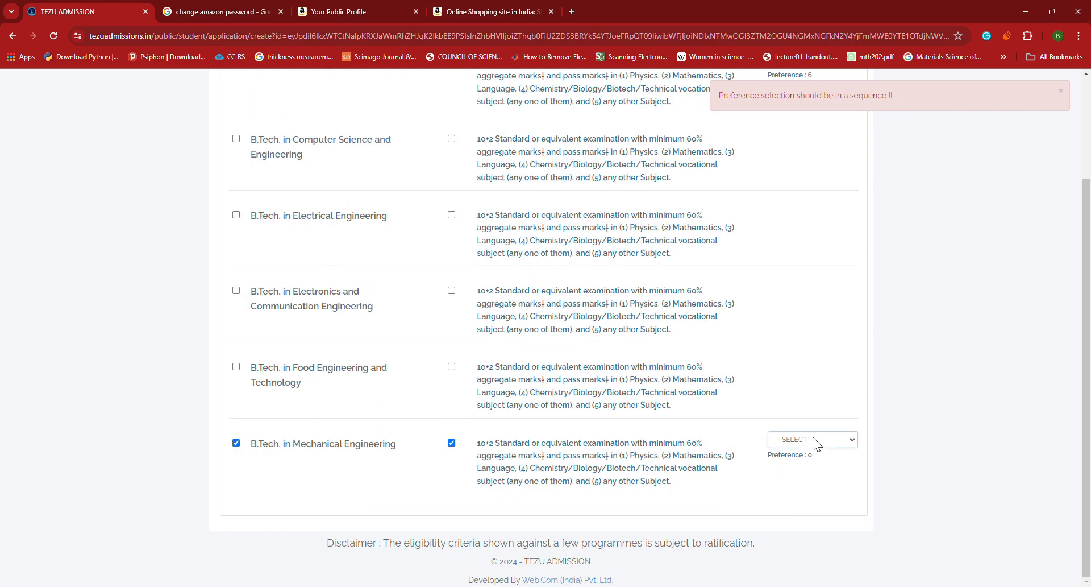
{"action": "left_click", "coordinate": [790, 458]}
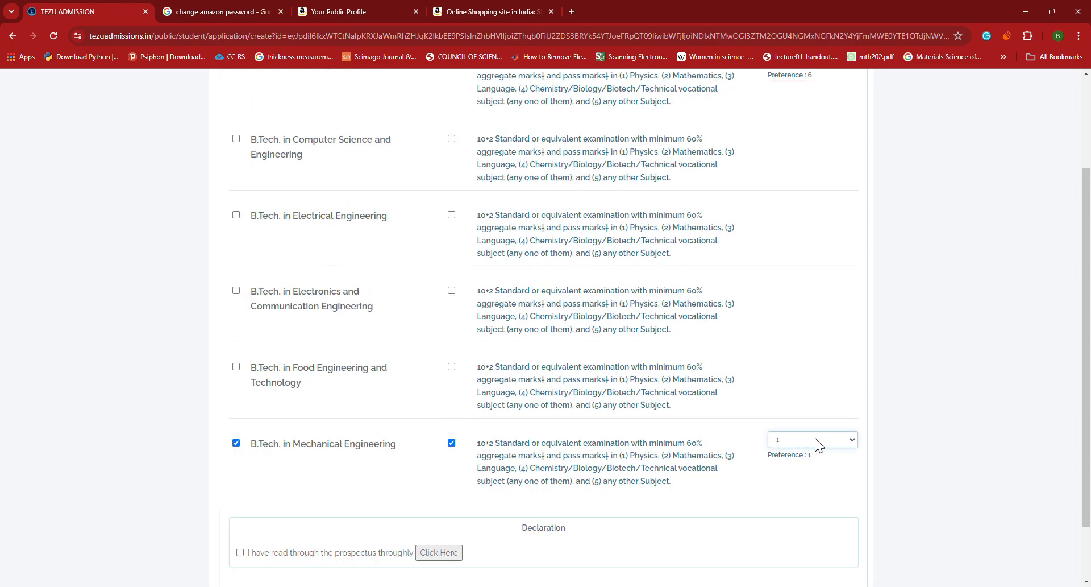
{"action": "left_click", "coordinate": [236, 366]}
{"action": "left_click", "coordinate": [452, 366]}
{"action": "left_click", "coordinate": [782, 368]}
{"action": "left_click", "coordinate": [796, 398]}
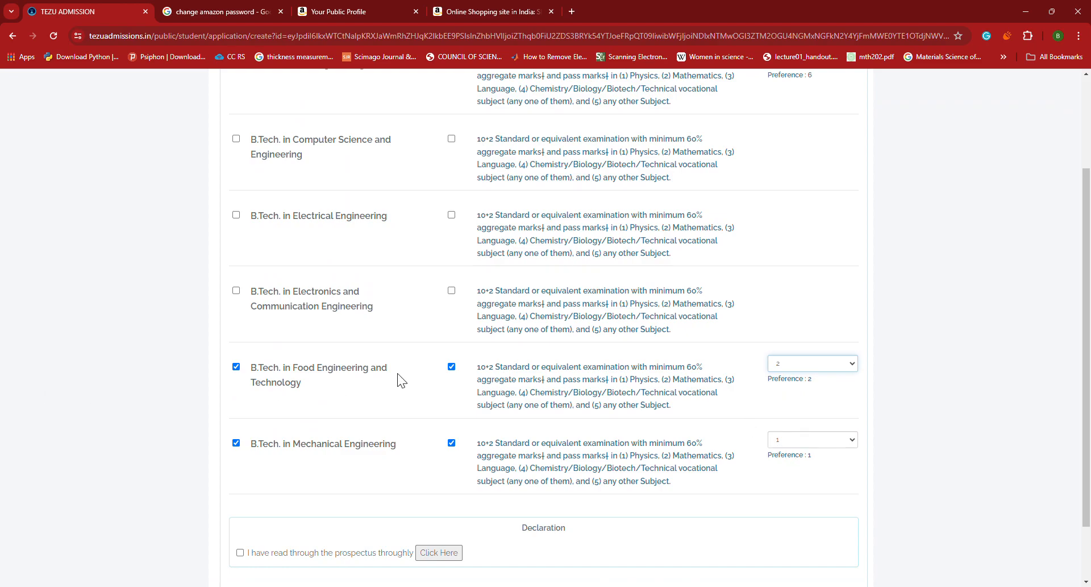
Select Computer Science (preference 3), Electronics and Communication (4) and Electrical Engineering (5)
{"action": "scroll", "coordinate": [283, 252], "scroll_direction": "up", "scroll_amount": 2}
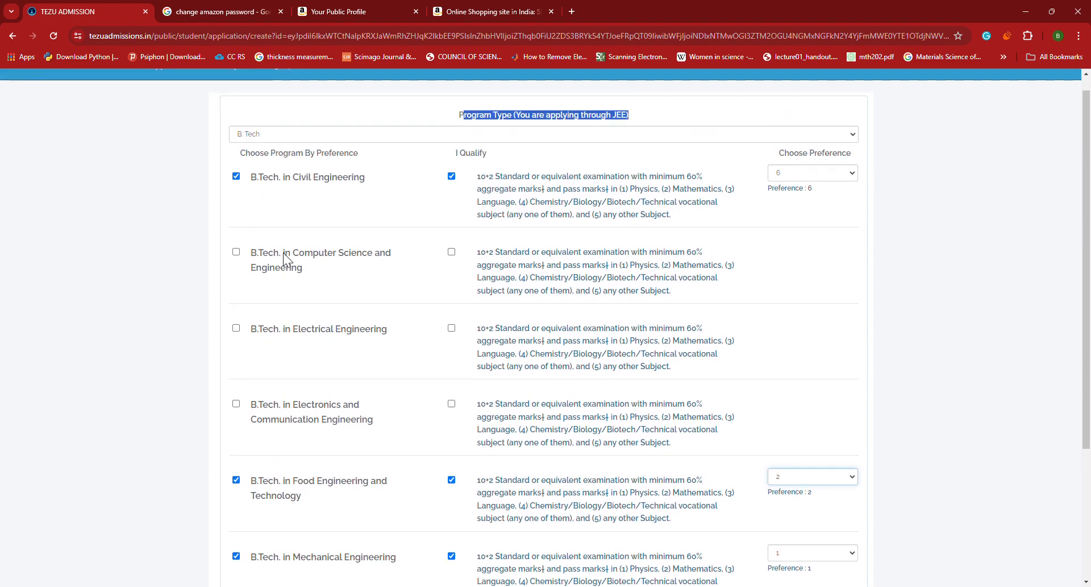
{"action": "left_click", "coordinate": [237, 252]}
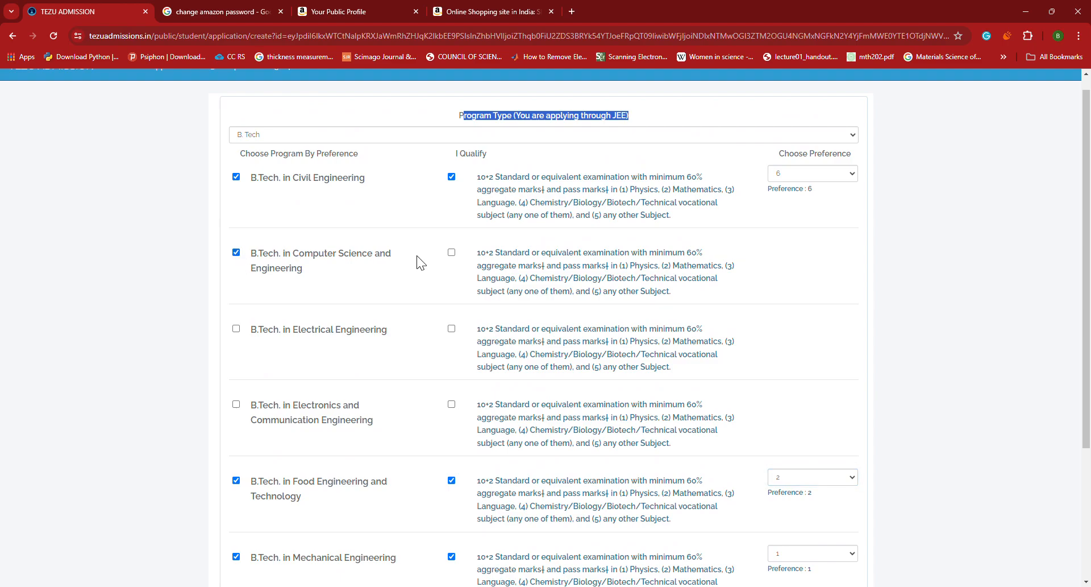
{"action": "left_click", "coordinate": [451, 252]}
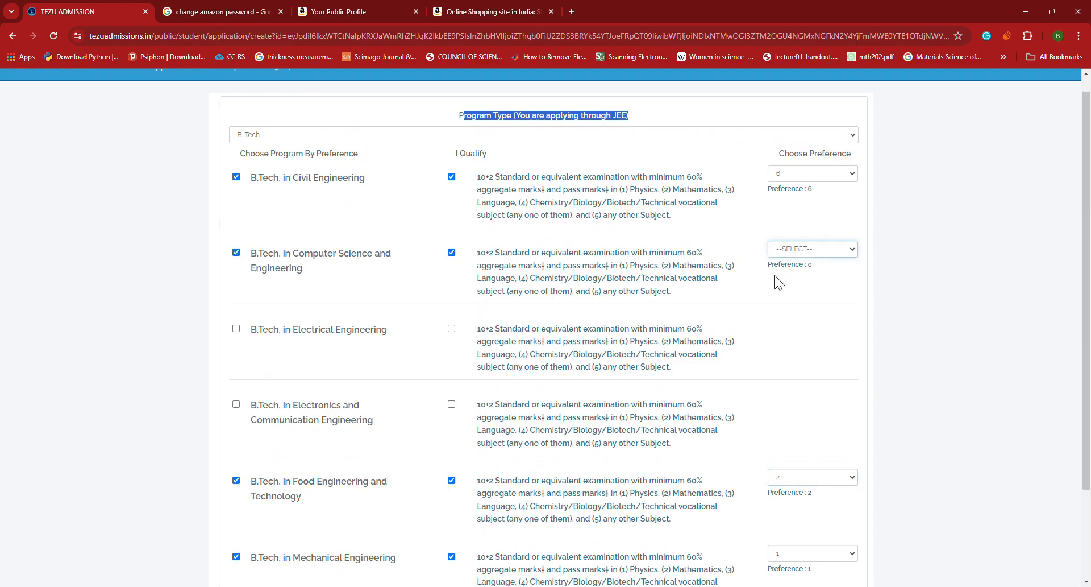
{"action": "key", "text": "3"}
{"action": "left_click", "coordinate": [236, 405]}
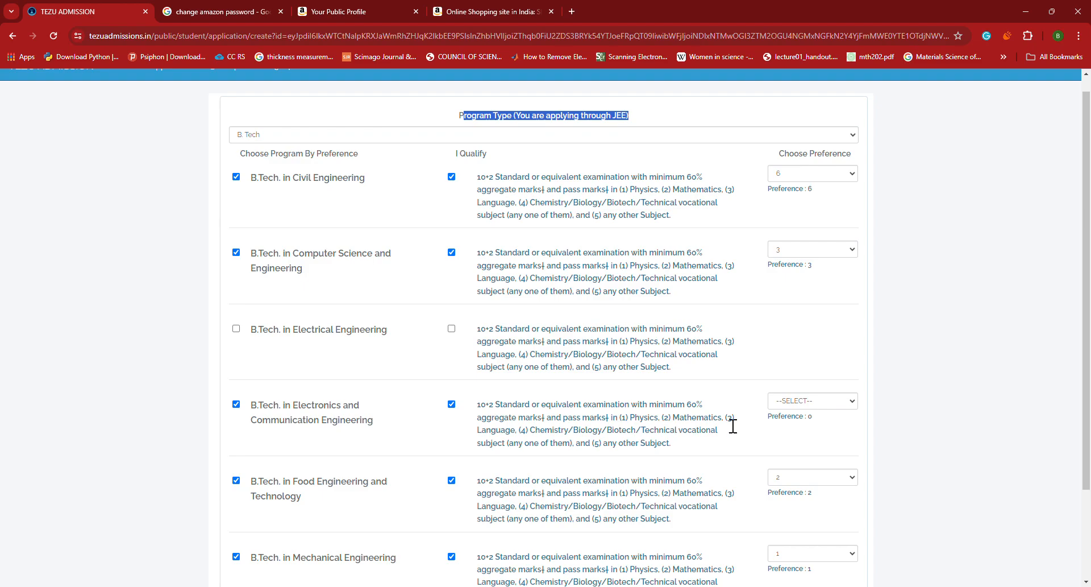
{"action": "left_click", "coordinate": [799, 452]}
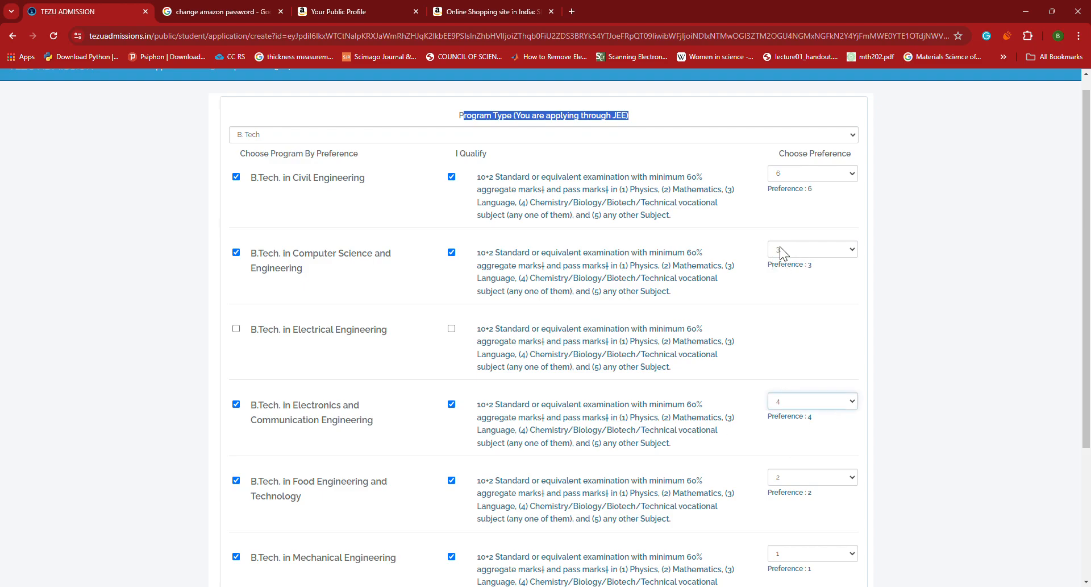
{"action": "left_click", "coordinate": [235, 327]}
{"action": "left_click", "coordinate": [451, 330]}
{"action": "left_click", "coordinate": [830, 331]}
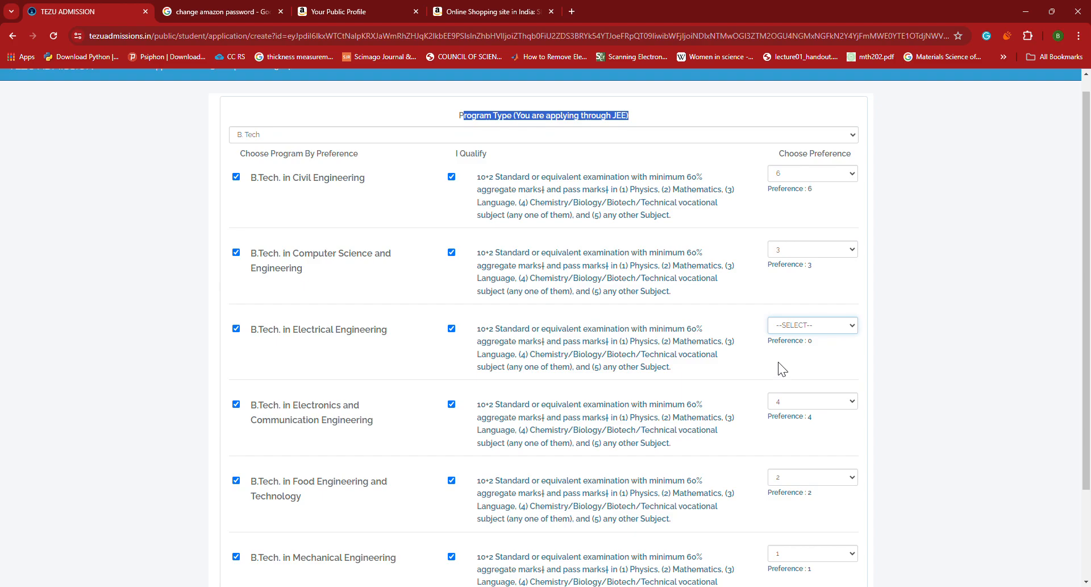
{"action": "key", "text": "5"}
Tick the prospectus declaration checkbox
{"action": "scroll", "coordinate": [753, 182], "scroll_direction": "down", "scroll_amount": 3}
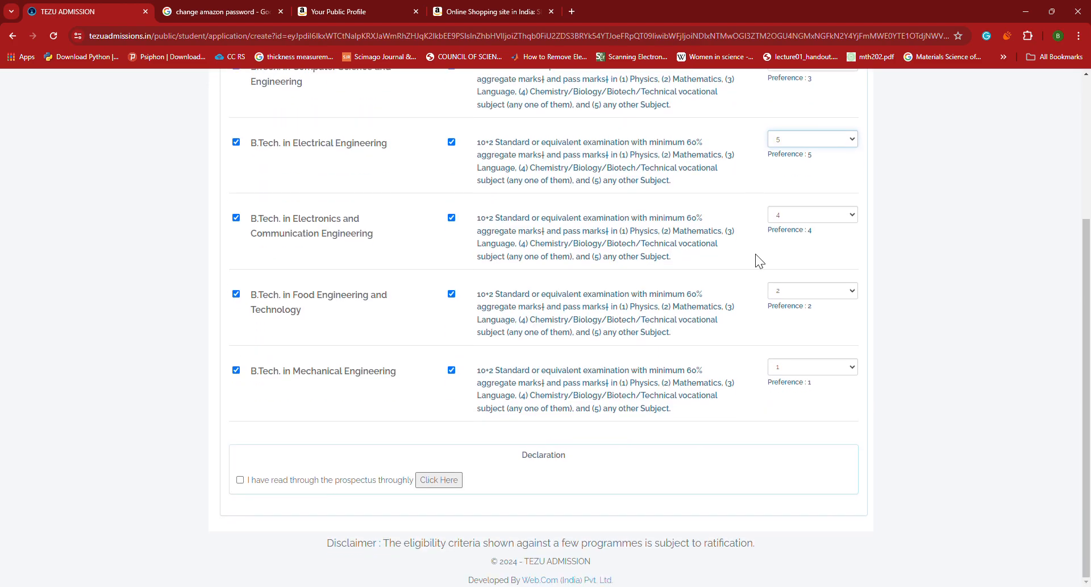
{"action": "scroll", "coordinate": [697, 282], "scroll_direction": "up", "scroll_amount": 3}
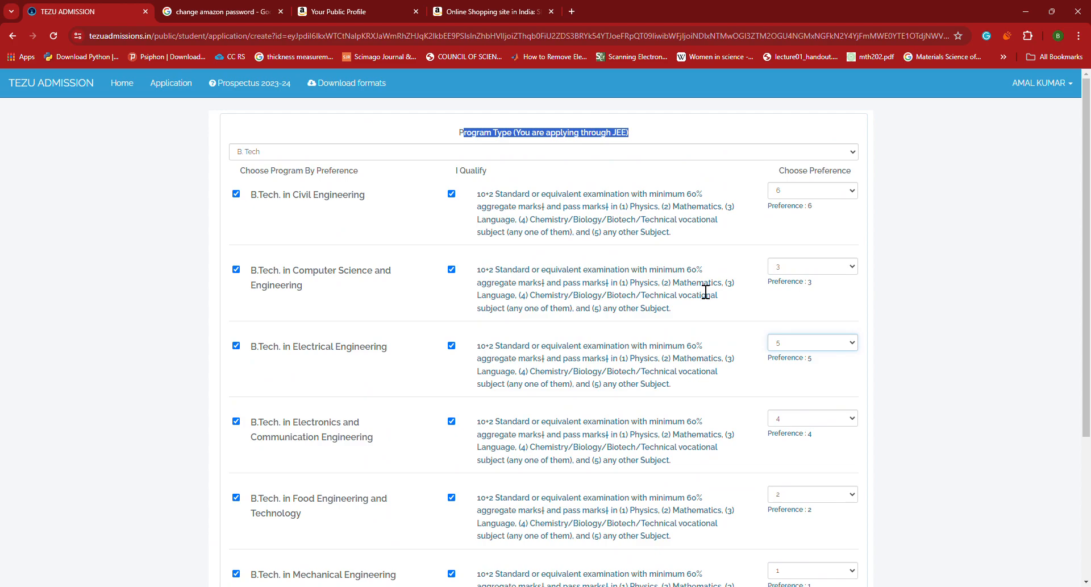
{"action": "scroll", "coordinate": [706, 291], "scroll_direction": "down", "scroll_amount": 4}
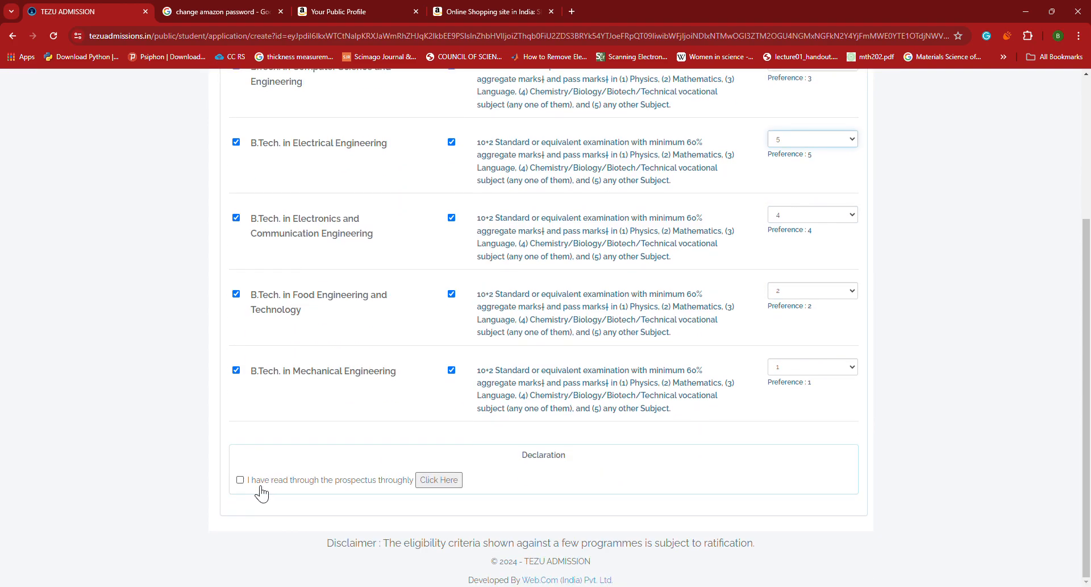
{"action": "left_click", "coordinate": [240, 480]}
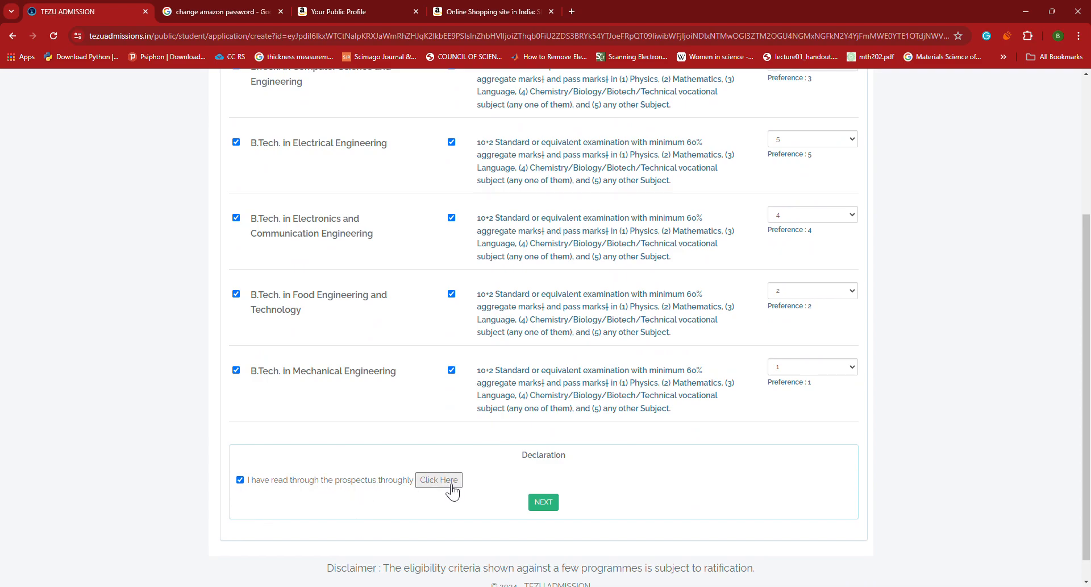
Review the Step 1 Personal Information form top to bottom and save it with Save & Proceed
{"action": "left_click", "coordinate": [542, 501]}
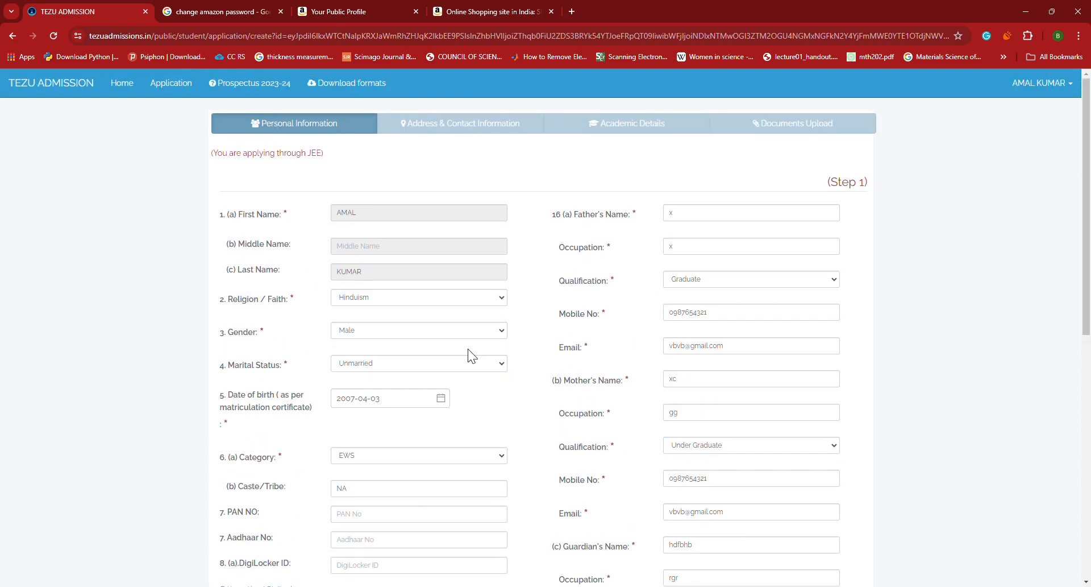
{"action": "scroll", "coordinate": [512, 245], "scroll_direction": "down", "scroll_amount": 1}
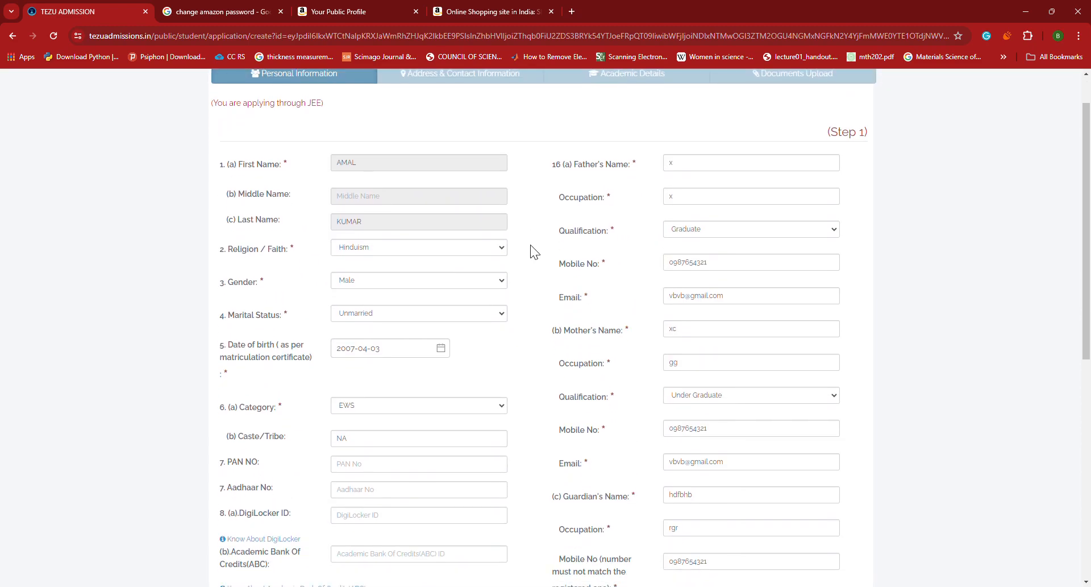
{"action": "scroll", "coordinate": [506, 248], "scroll_direction": "down", "scroll_amount": 1}
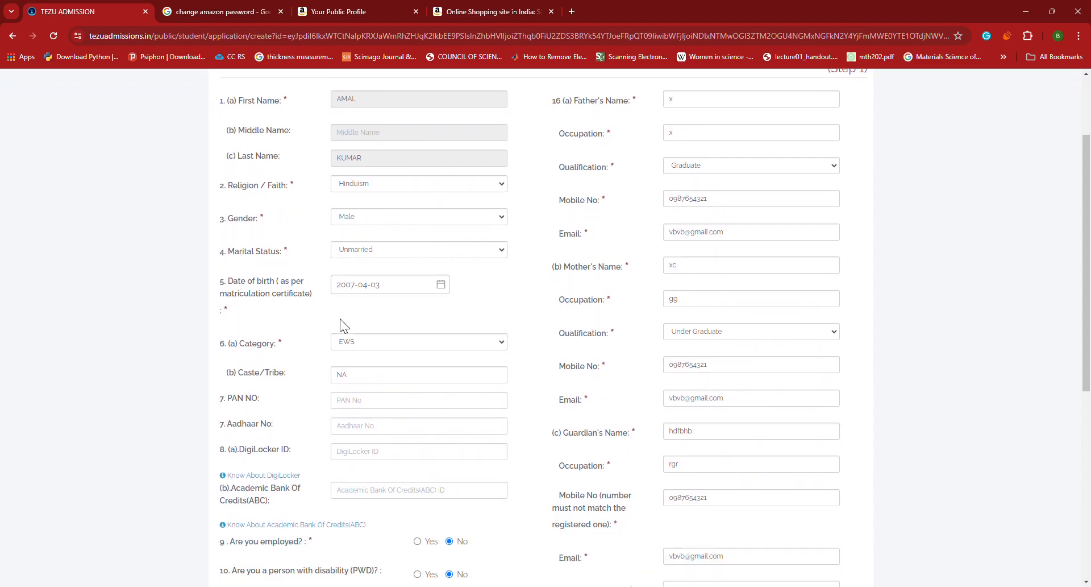
{"action": "scroll", "coordinate": [313, 313], "scroll_direction": "down", "scroll_amount": 2}
{"action": "scroll", "coordinate": [360, 384], "scroll_direction": "down", "scroll_amount": 1}
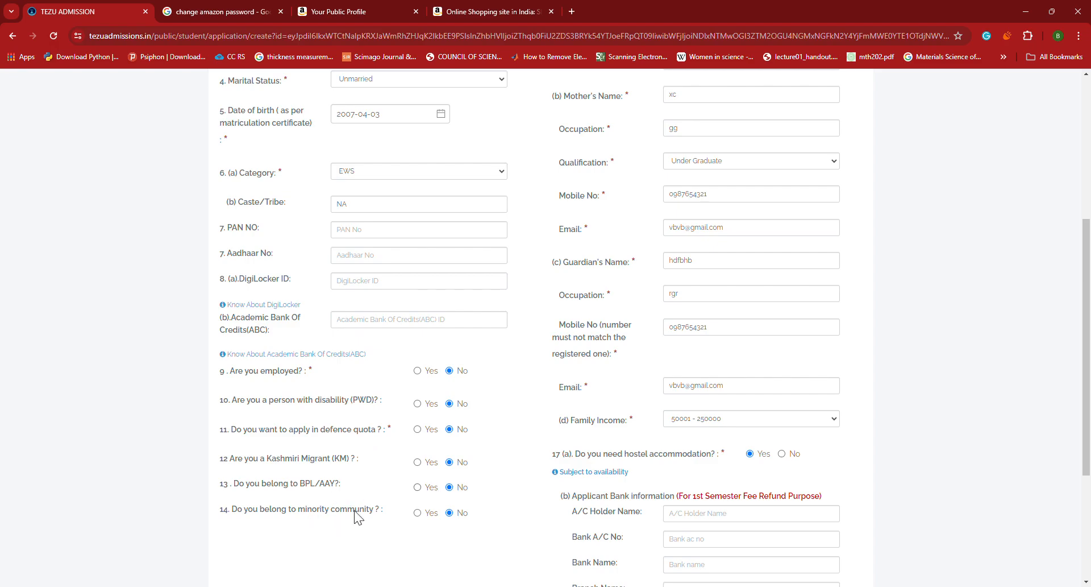
{"action": "scroll", "coordinate": [763, 476], "scroll_direction": "up", "scroll_amount": 1}
{"action": "scroll", "coordinate": [762, 475], "scroll_direction": "up", "scroll_amount": 4}
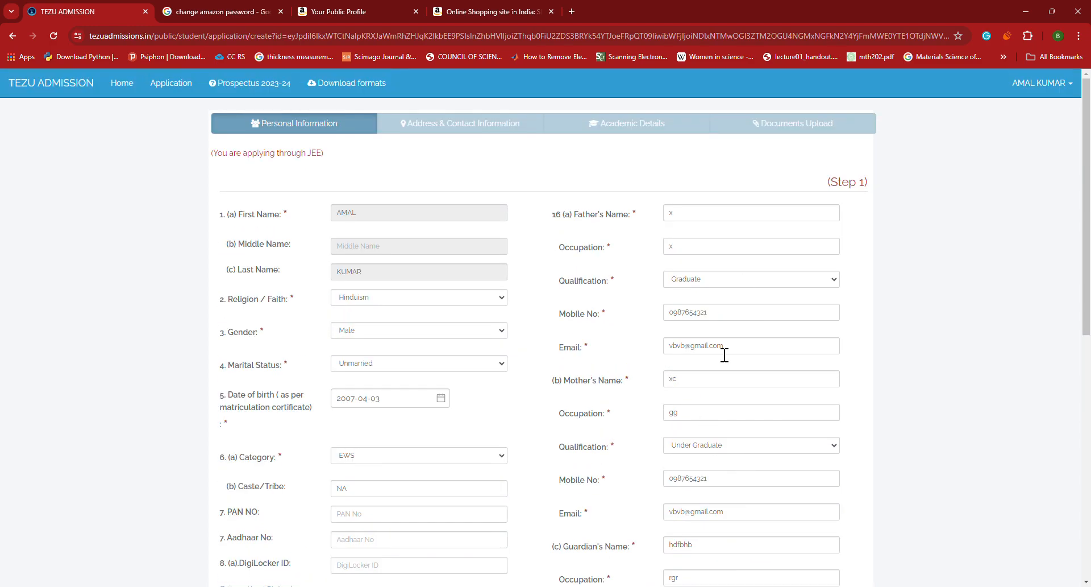
{"action": "scroll", "coordinate": [724, 356], "scroll_direction": "down", "scroll_amount": 1}
{"action": "scroll", "coordinate": [661, 323], "scroll_direction": "down", "scroll_amount": 2}
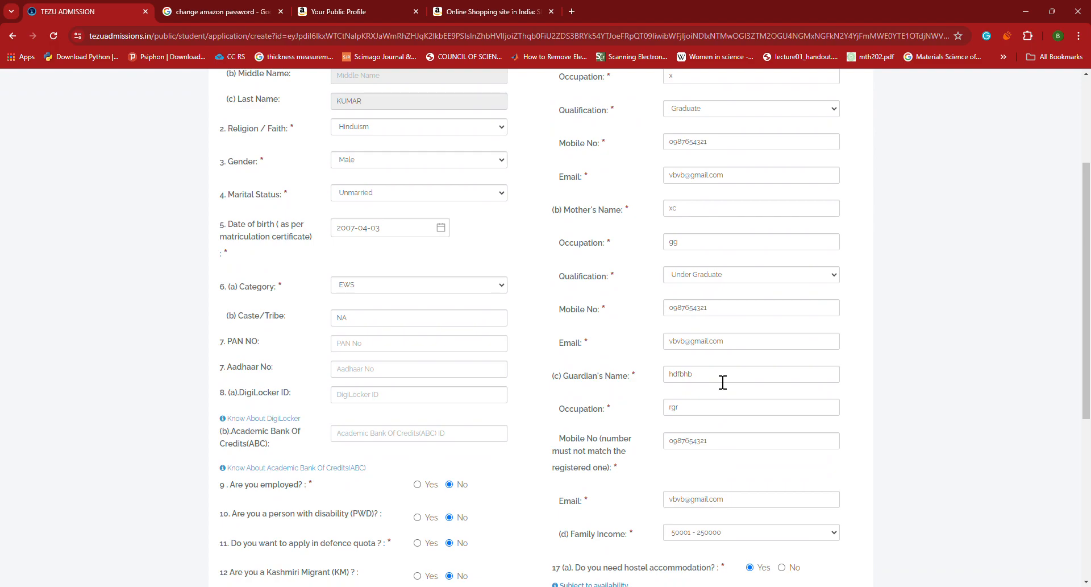
{"action": "scroll", "coordinate": [713, 376], "scroll_direction": "down", "scroll_amount": 4}
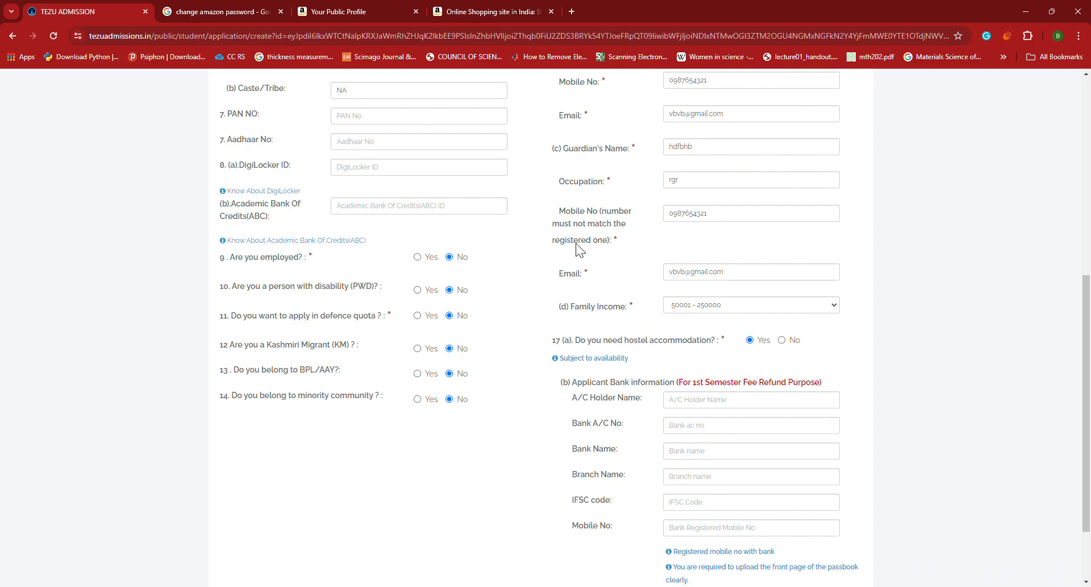
{"action": "scroll", "coordinate": [638, 245], "scroll_direction": "up", "scroll_amount": 2}
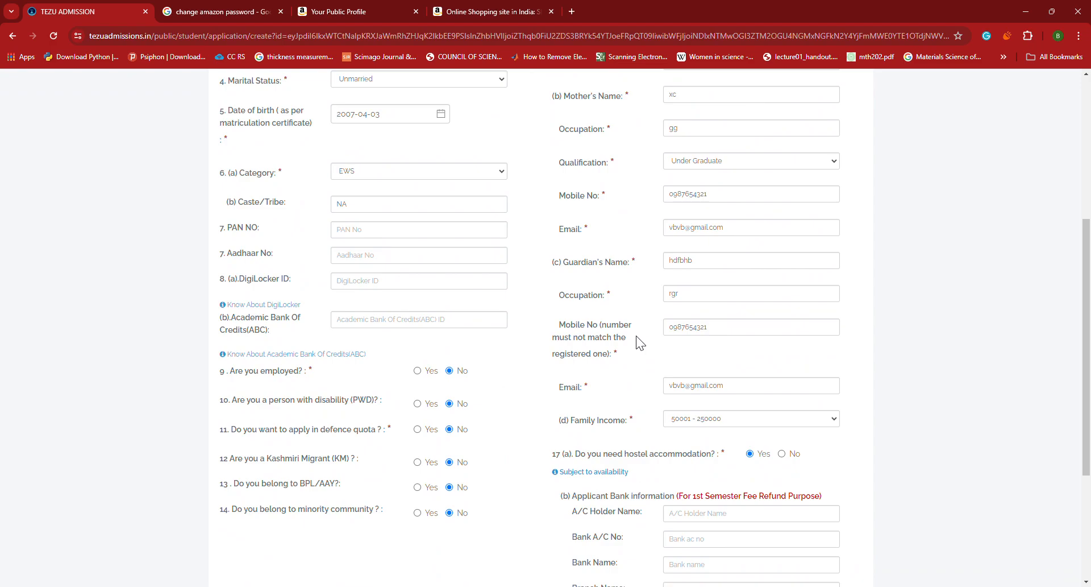
{"action": "scroll", "coordinate": [739, 337], "scroll_direction": "down", "scroll_amount": 4}
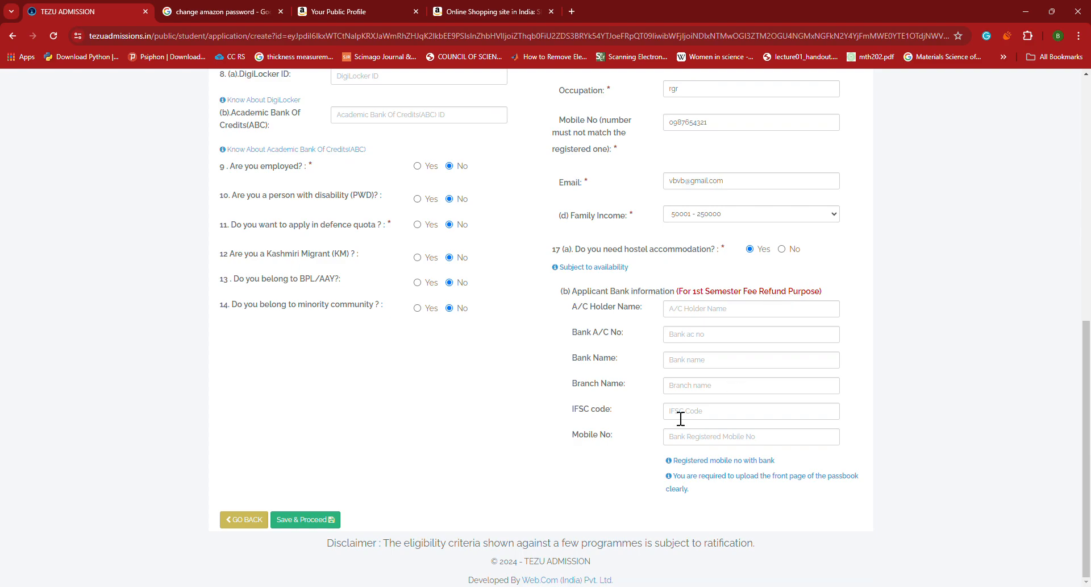
{"action": "left_click", "coordinate": [314, 522]}
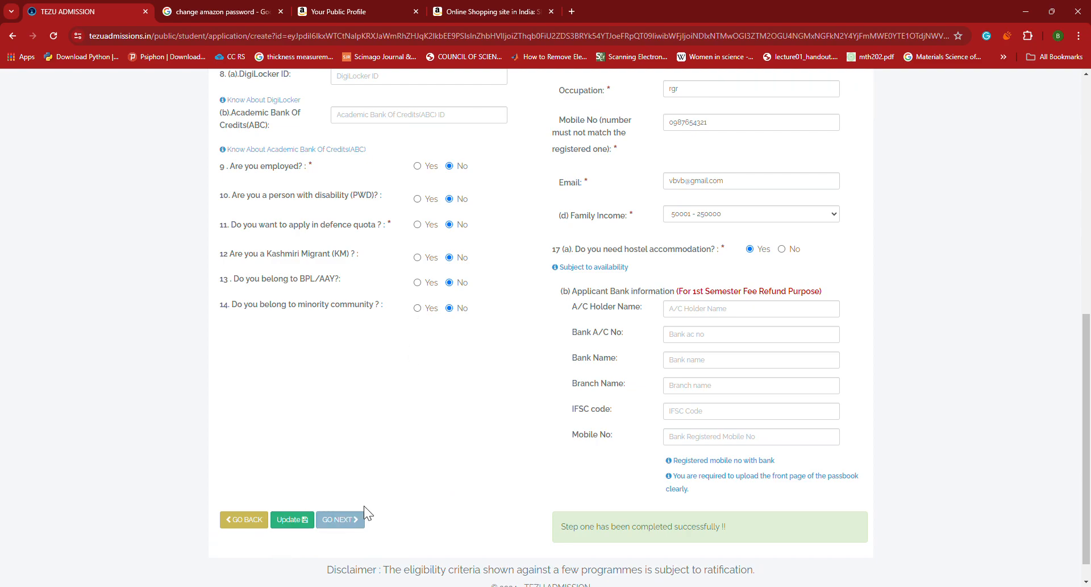
{"action": "scroll", "coordinate": [489, 486], "scroll_direction": "up", "scroll_amount": 9}
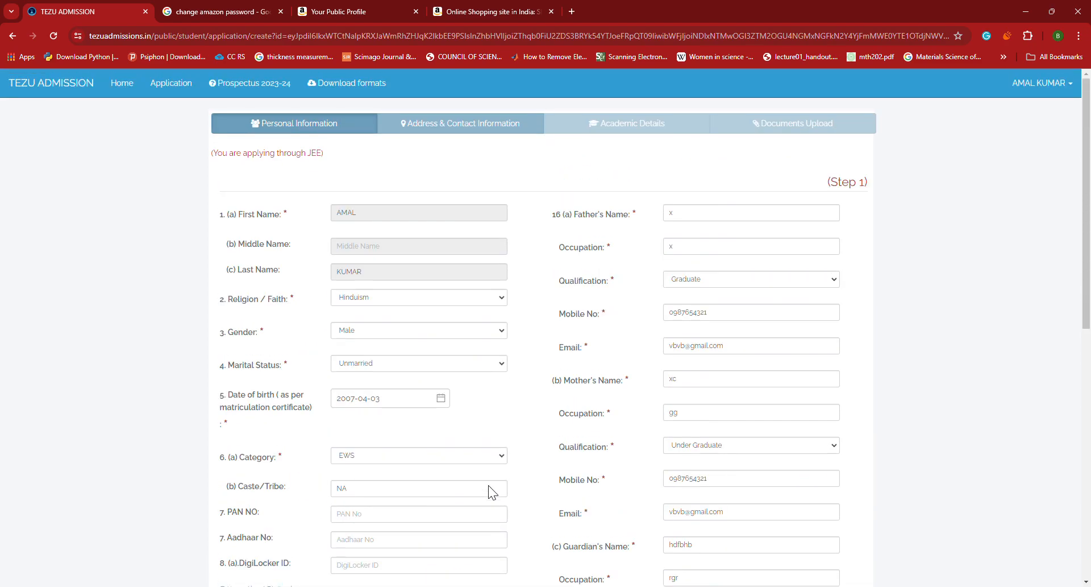
Enter correspondence C/O 'xc', house number 'cx', street 'asfvcsa' and town 'sc'
{"action": "left_click", "coordinate": [476, 132]}
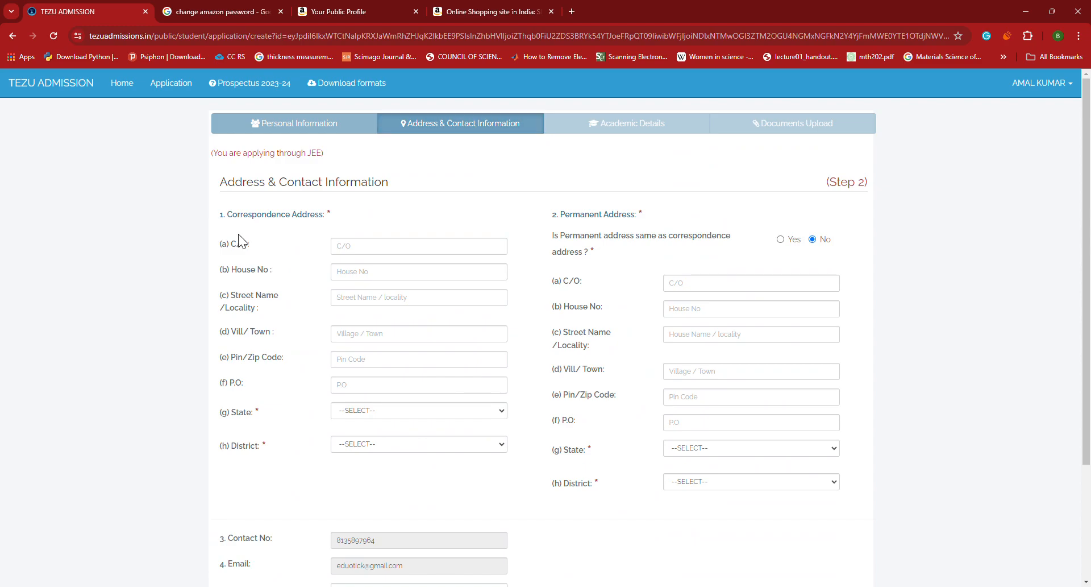
{"action": "left_click", "coordinate": [381, 253]}
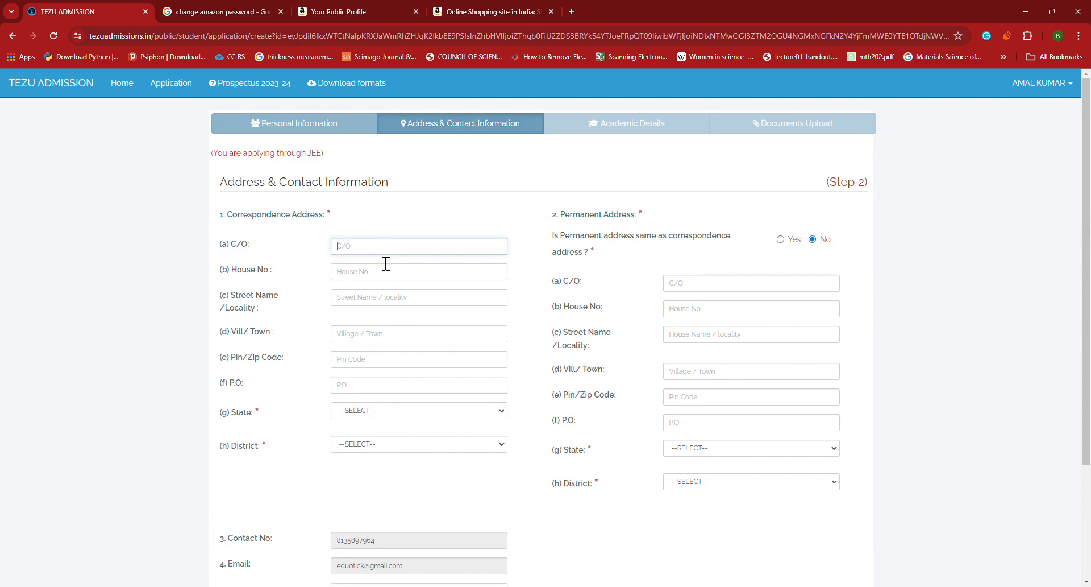
{"action": "type", "text": "xc"}
{"action": "left_click", "coordinate": [372, 276]}
{"action": "type", "text": "cx"}
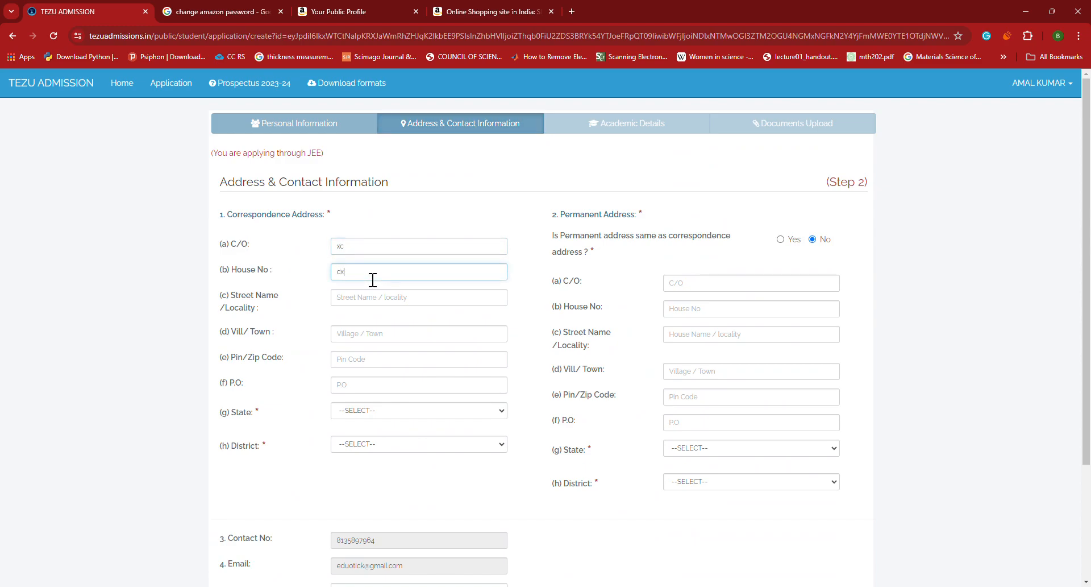
{"action": "left_click", "coordinate": [378, 305]}
{"action": "type", "text": "asfvcsa"}
{"action": "left_click", "coordinate": [375, 341]}
{"action": "type", "text": "sc"}
Set pin code 78888, post office 'ftghbf', state Assam and district Dibrugarh
{"action": "left_click", "coordinate": [374, 369]}
{"action": "type", "text": "s7888"}
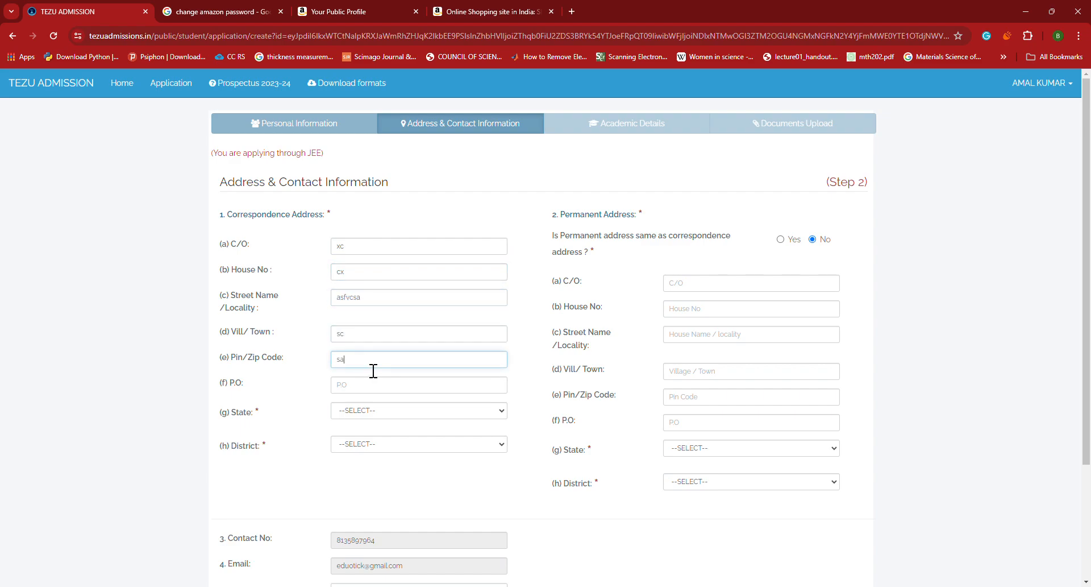
{"action": "type", "text": "8"}
{"action": "key", "text": "Home"}
{"action": "key", "text": "Delete"}
{"action": "left_click", "coordinate": [366, 392]}
{"action": "type", "text": "ftghbf"}
{"action": "left_click", "coordinate": [364, 409]}
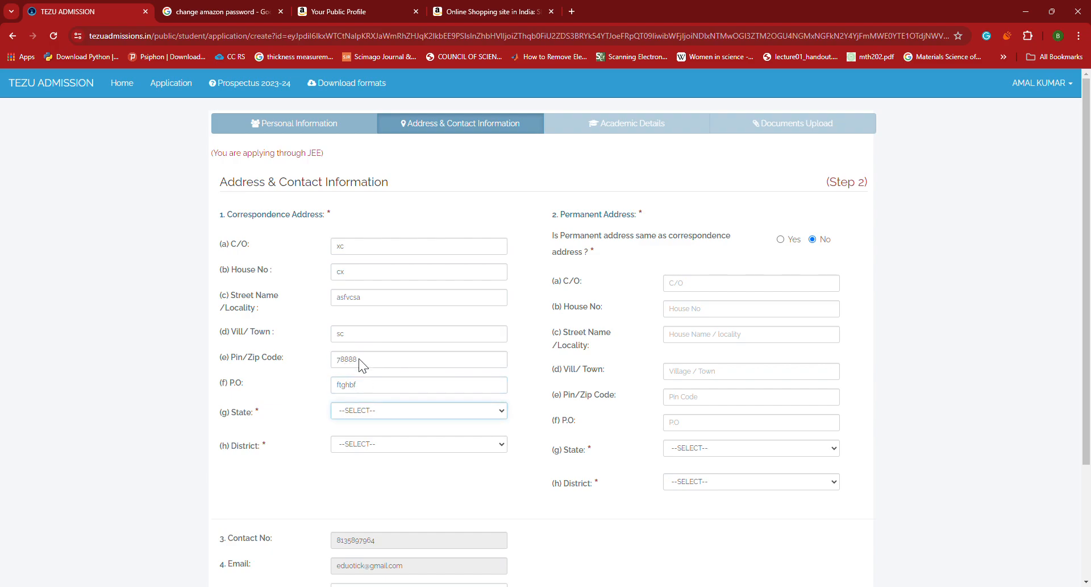
{"action": "left_click", "coordinate": [358, 265]}
{"action": "left_click", "coordinate": [369, 443]}
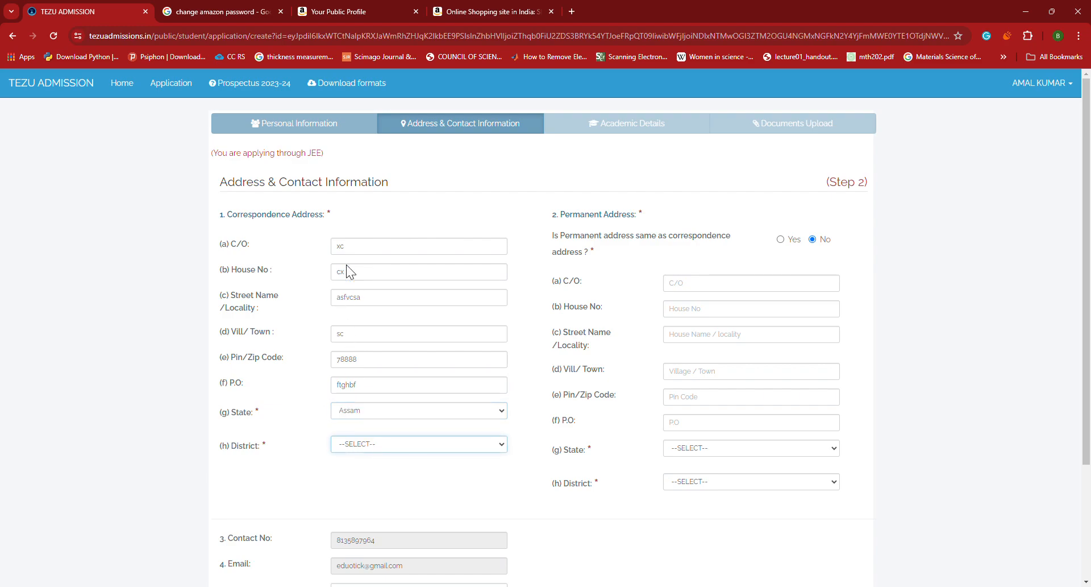
{"action": "left_click", "coordinate": [375, 362]}
Mark permanent address same as correspondence, set nationality Indian and Urban residence, and save
{"action": "scroll", "coordinate": [377, 363], "scroll_direction": "down", "scroll_amount": 3}
{"action": "scroll", "coordinate": [376, 363], "scroll_direction": "up", "scroll_amount": 3}
{"action": "left_click", "coordinate": [781, 240]}
{"action": "scroll", "coordinate": [513, 256], "scroll_direction": "down", "scroll_amount": 3}
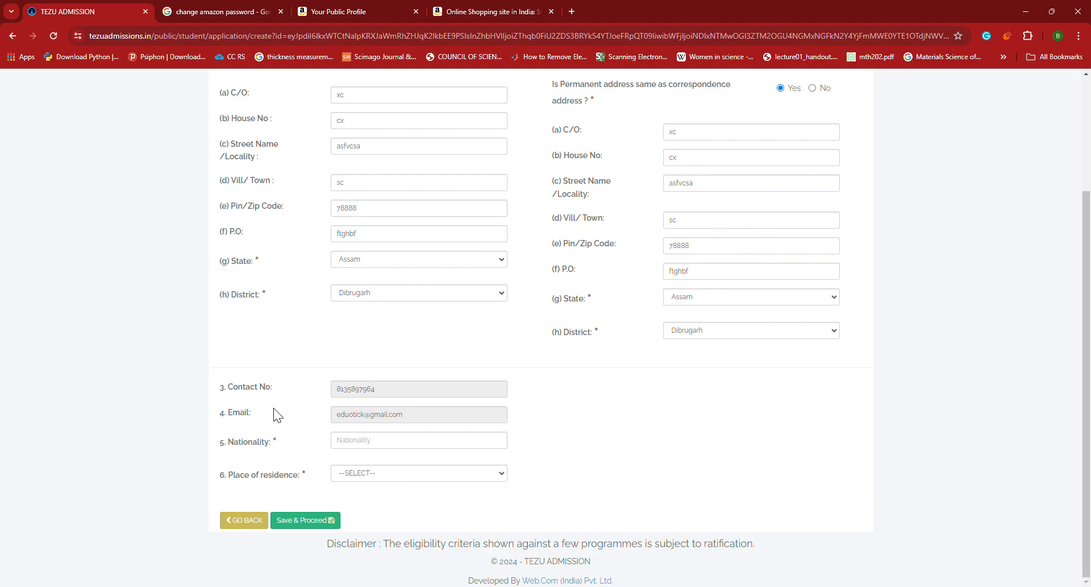
{"action": "left_click", "coordinate": [373, 447]}
{"action": "key", "text": "Tab"}
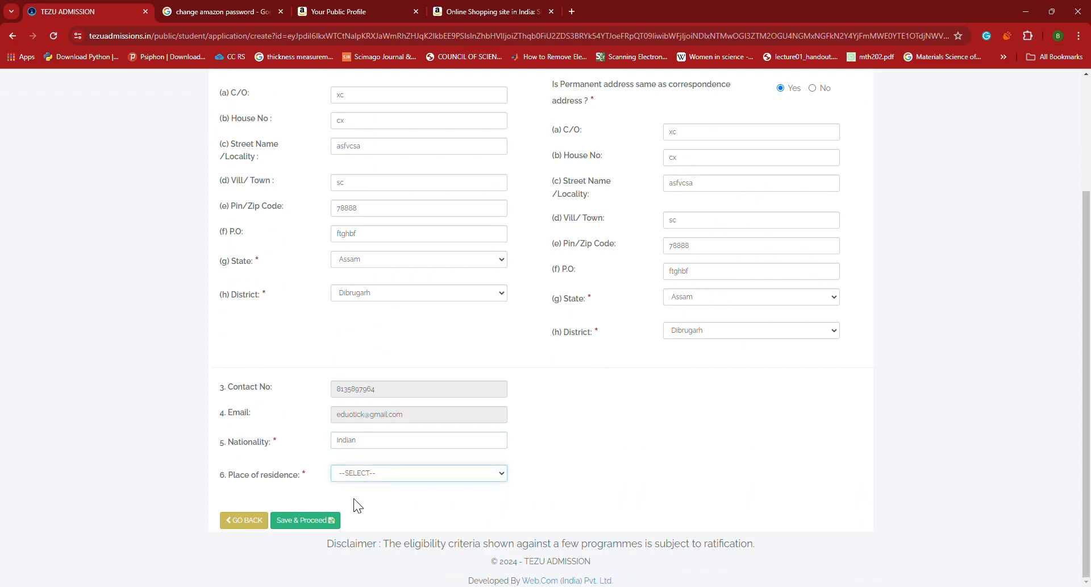
{"action": "key", "text": "u"}
{"action": "left_click", "coordinate": [304, 521]}
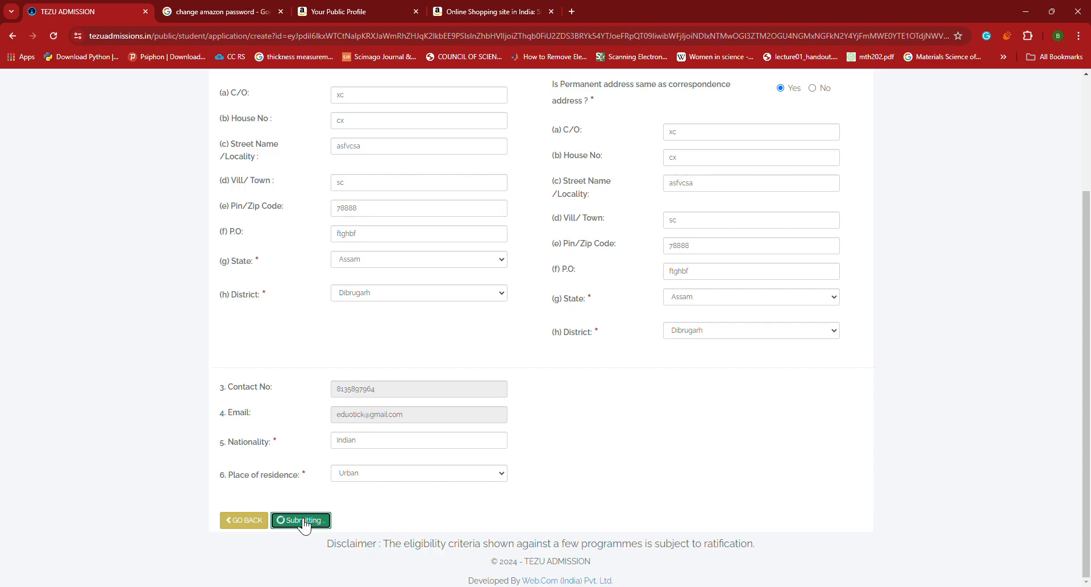
{"action": "left_click", "coordinate": [585, 131]}
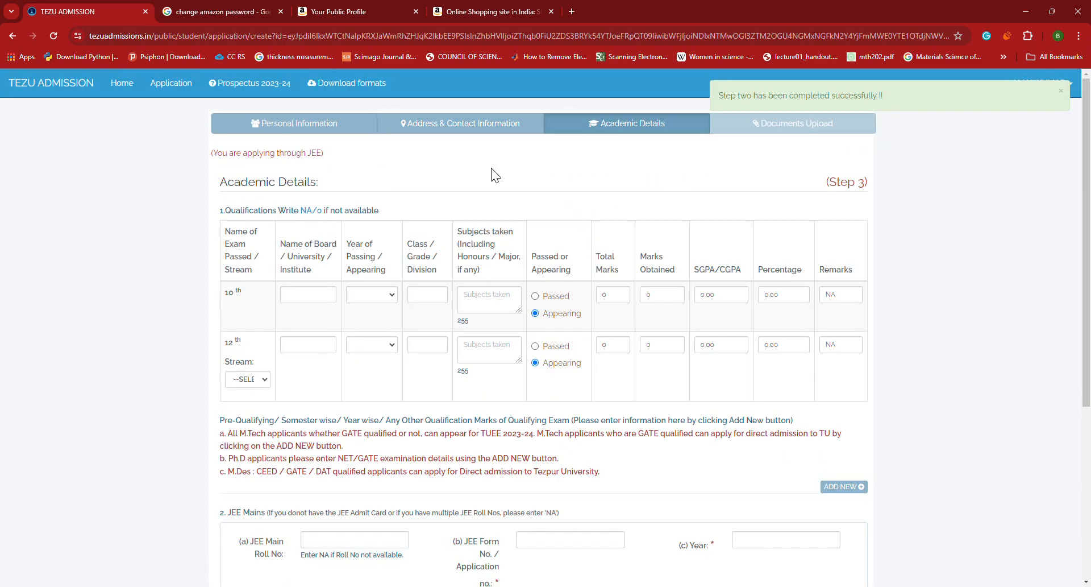
Fill the 10th row with board seba, year 2022, class 1, subjects 'rfgdsg' and status Passed
{"action": "left_click", "coordinate": [312, 304]}
{"action": "type", "text": "seba"}
{"action": "key", "text": "Tab"}
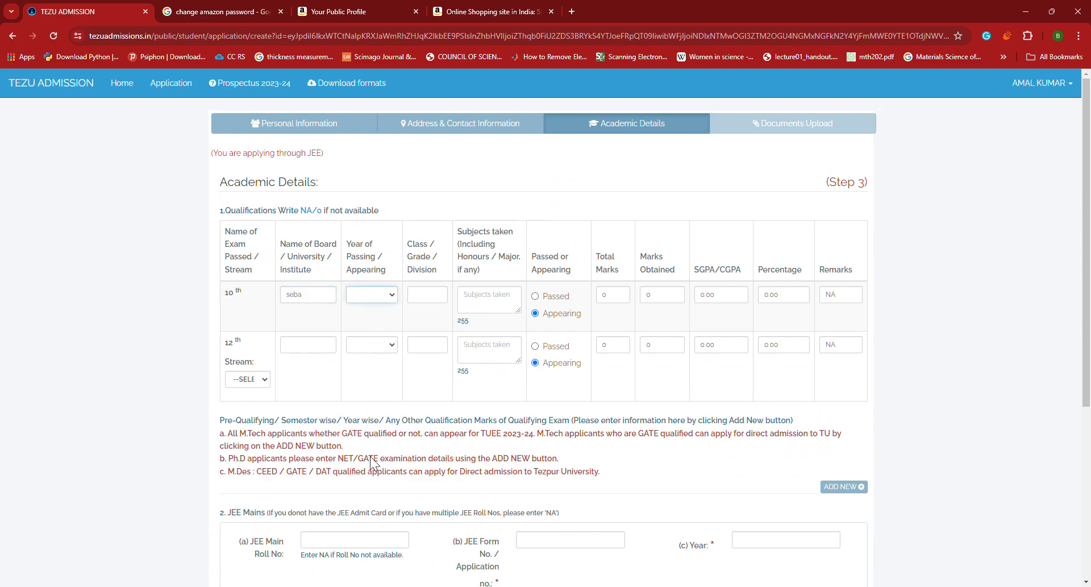
{"action": "type", "text": "2022"}
{"action": "left_click", "coordinate": [437, 300]}
{"action": "type", "text": "1"}
{"action": "left_click", "coordinate": [490, 306]}
{"action": "type", "text": "rfgdsg"}
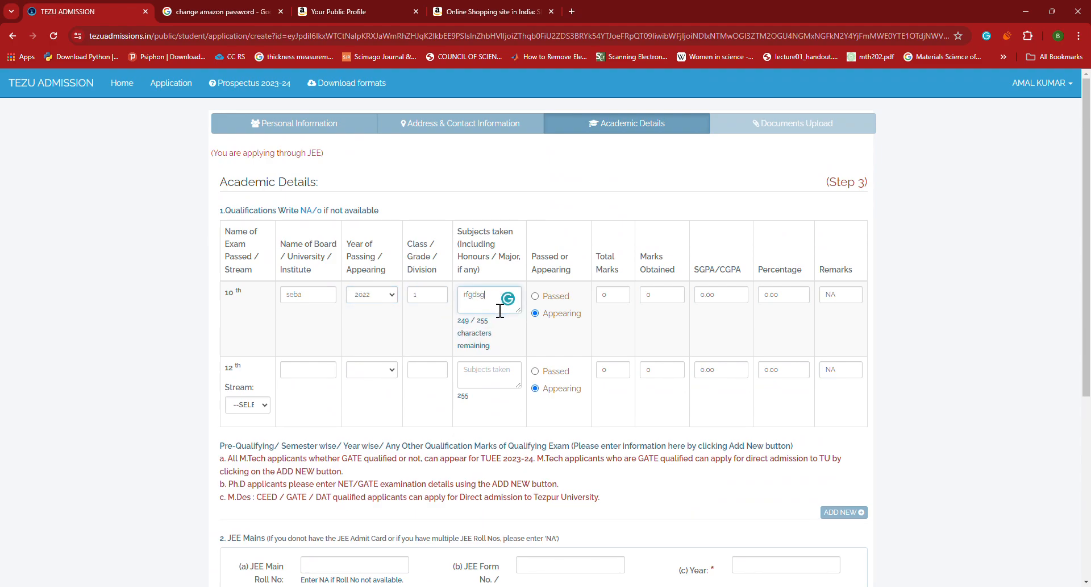
{"action": "left_click", "coordinate": [534, 296]}
Enter 600 total marks and 555 marks obtained for the 10th exam
{"action": "left_click", "coordinate": [622, 297]}
{"action": "key", "text": "BackSpace"}
{"action": "key", "text": "BackSpace"}
{"action": "type", "text": "600"}
{"action": "left_click", "coordinate": [664, 309]}
{"action": "key", "text": "BackSpace"}
{"action": "type", "text": "555"}
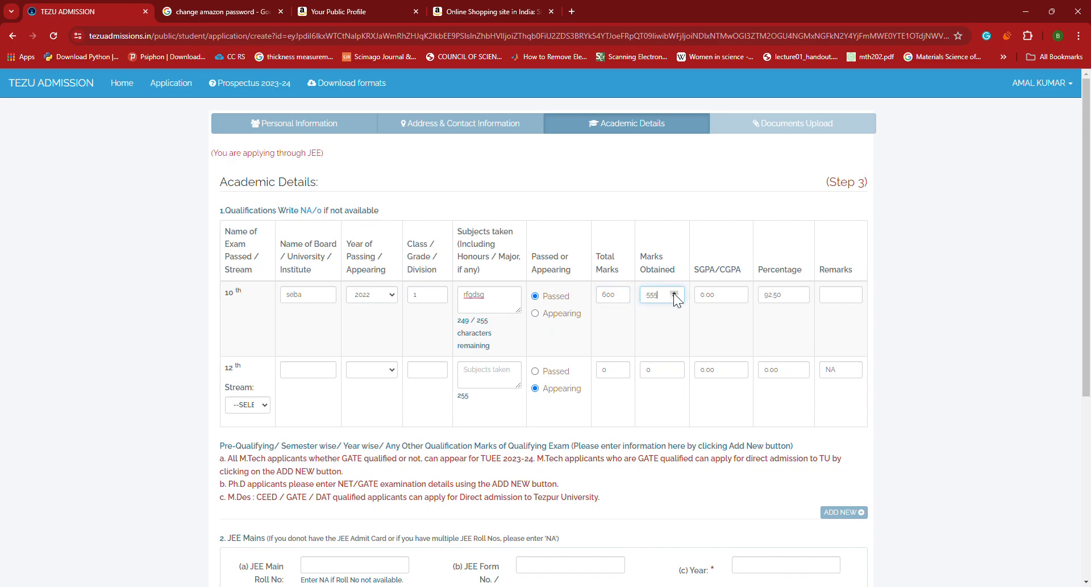
{"action": "left_click", "coordinate": [739, 307]}
{"action": "left_click", "coordinate": [858, 306]}
Start the 12th board entry with 'seba', then select it for replacement
{"action": "left_click", "coordinate": [325, 377]}
{"action": "type", "text": "seba"}
{"action": "key", "text": "ctrl+a"}
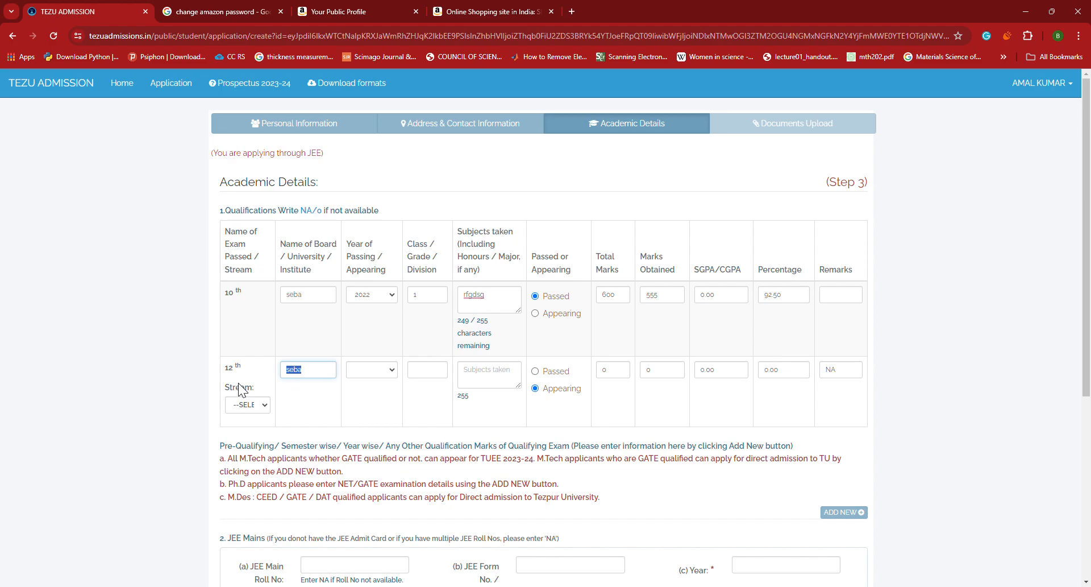
Change the 12th board to cbse, set passing year 2024 and subjects 'tryhtrjtyr'
{"action": "type", "text": "cb"}
{"action": "type", "text": "e"}
{"action": "left_click", "coordinate": [379, 371]}
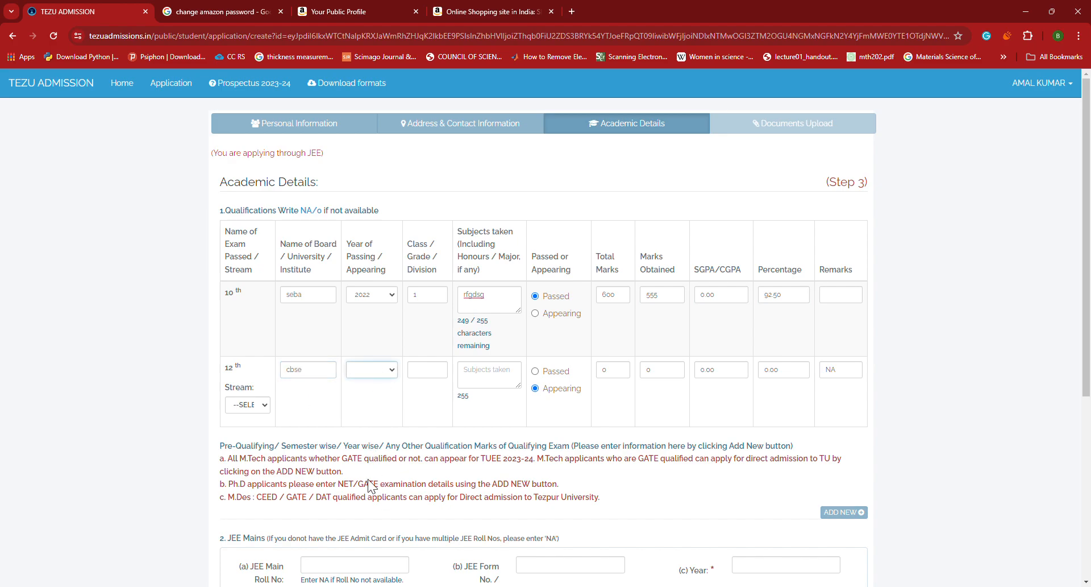
{"action": "key", "text": "Down"}
{"action": "left_click", "coordinate": [432, 385]}
{"action": "left_click", "coordinate": [485, 389]}
{"action": "type", "text": "tryhtrjtyr"}
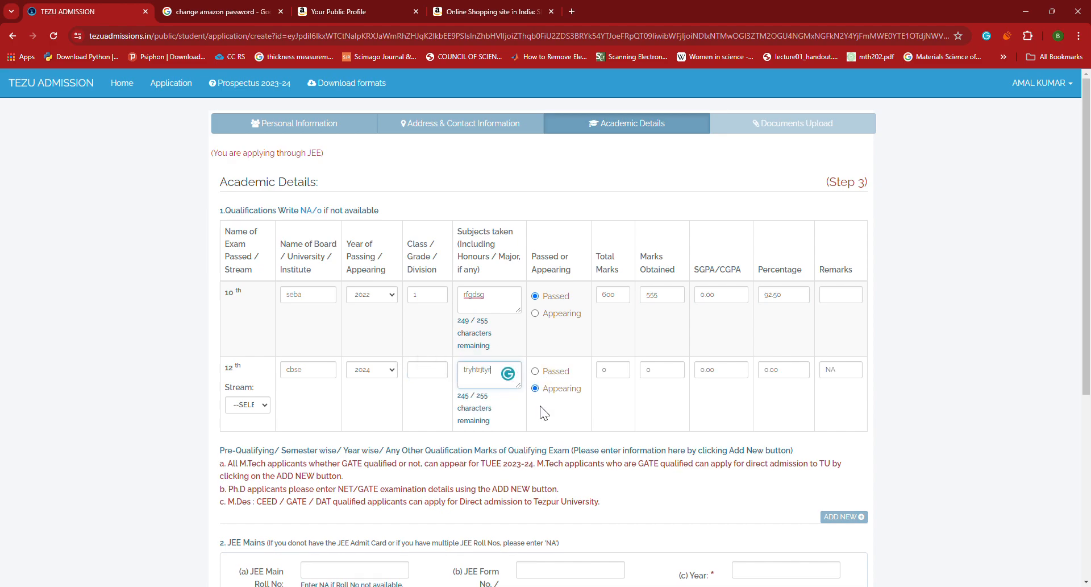
{"action": "scroll", "coordinate": [551, 395], "scroll_direction": "down", "scroll_amount": 1}
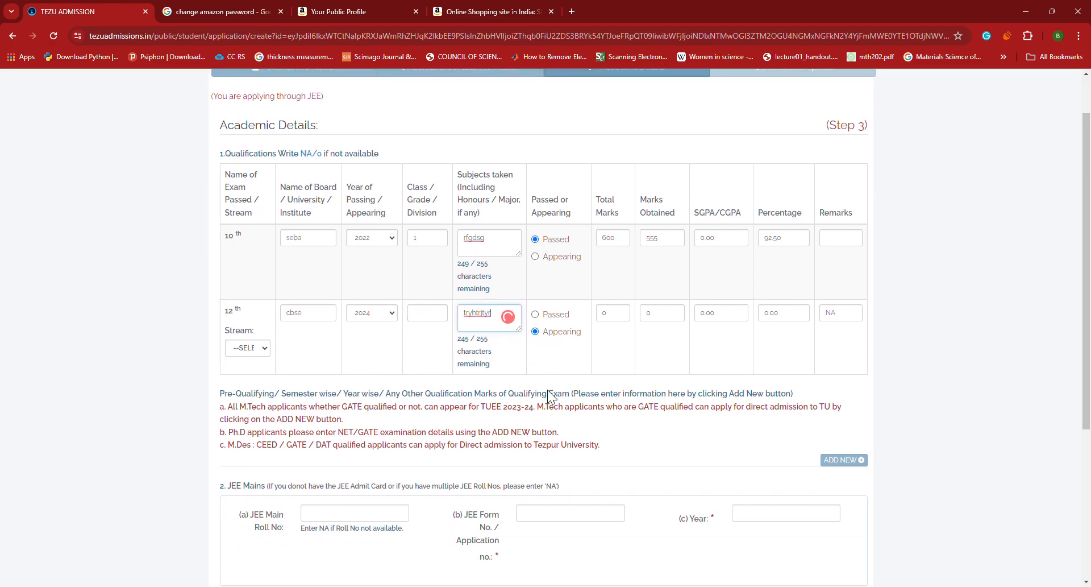
{"action": "left_click", "coordinate": [613, 312]}
{"action": "scroll", "coordinate": [602, 357], "scroll_direction": "down", "scroll_amount": 2}
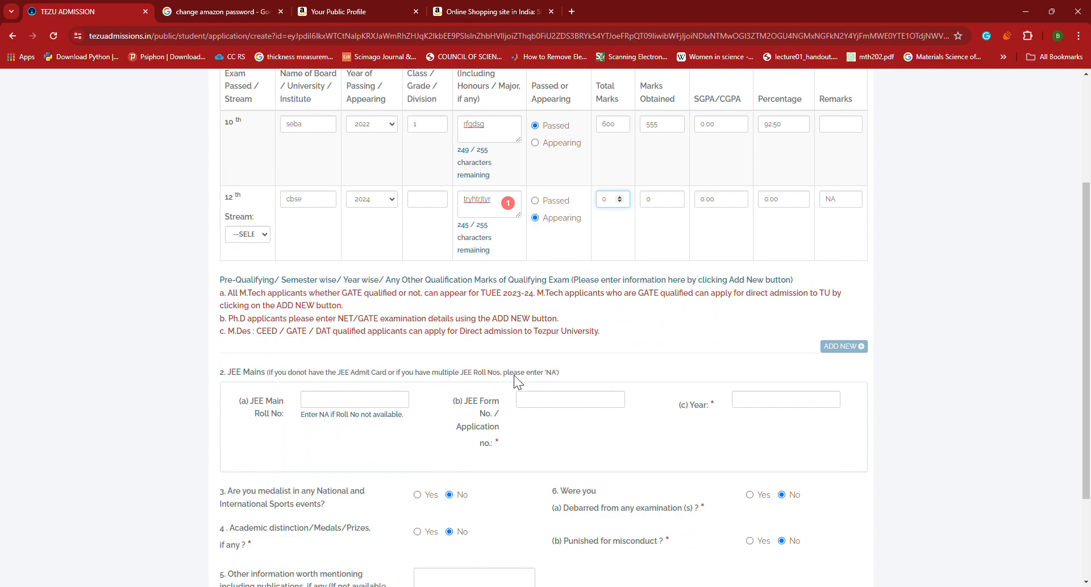
Enter JEE Main roll number NA, form number 123 and year 2024
{"action": "left_click", "coordinate": [389, 405]}
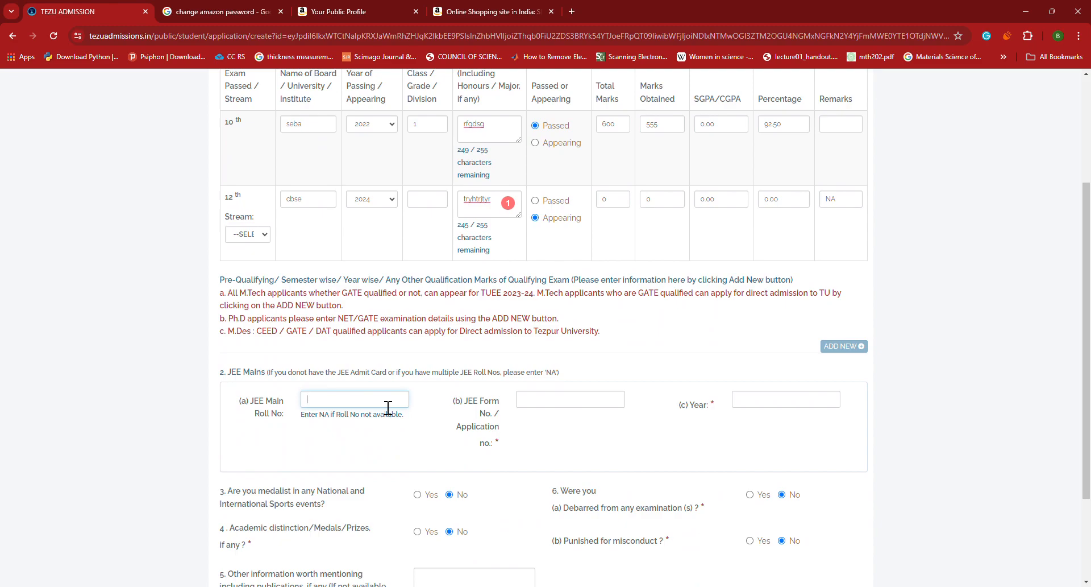
{"action": "type", "text": "NA"}
{"action": "left_click", "coordinate": [544, 404]}
{"action": "type", "text": "123"}
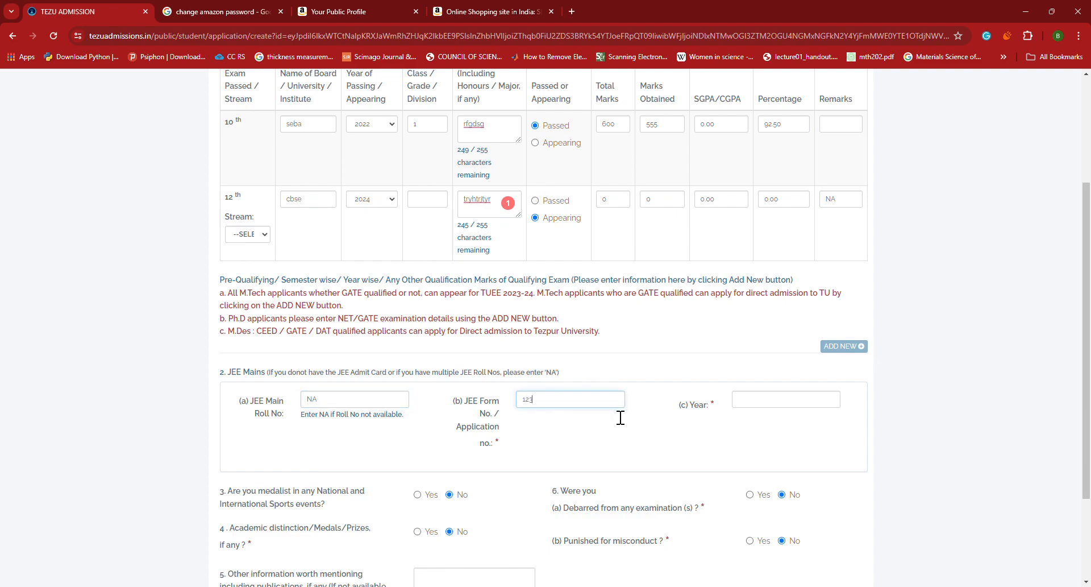
{"action": "left_click", "coordinate": [784, 411]}
{"action": "type", "text": "2024"}
{"action": "scroll", "coordinate": [739, 409], "scroll_direction": "down", "scroll_amount": 2}
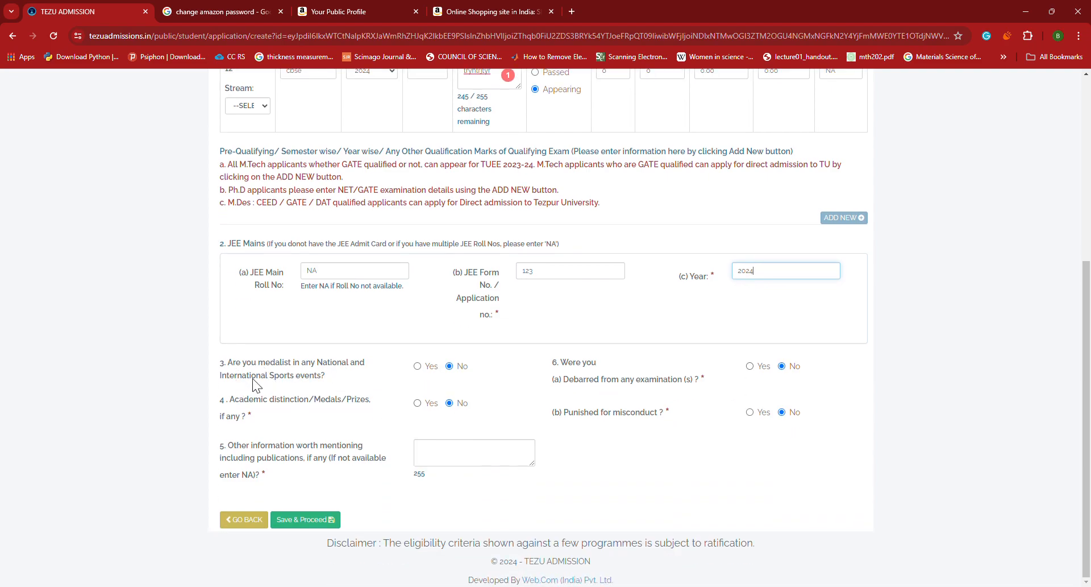
{"action": "left_click", "coordinate": [416, 367]}
{"action": "left_click", "coordinate": [393, 401]}
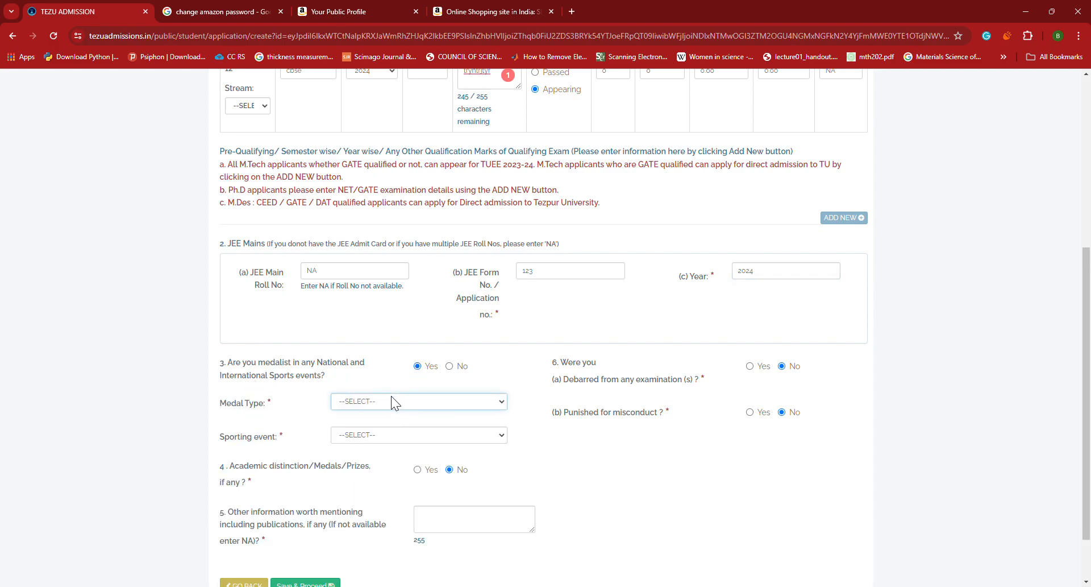
{"action": "left_click", "coordinate": [367, 434]}
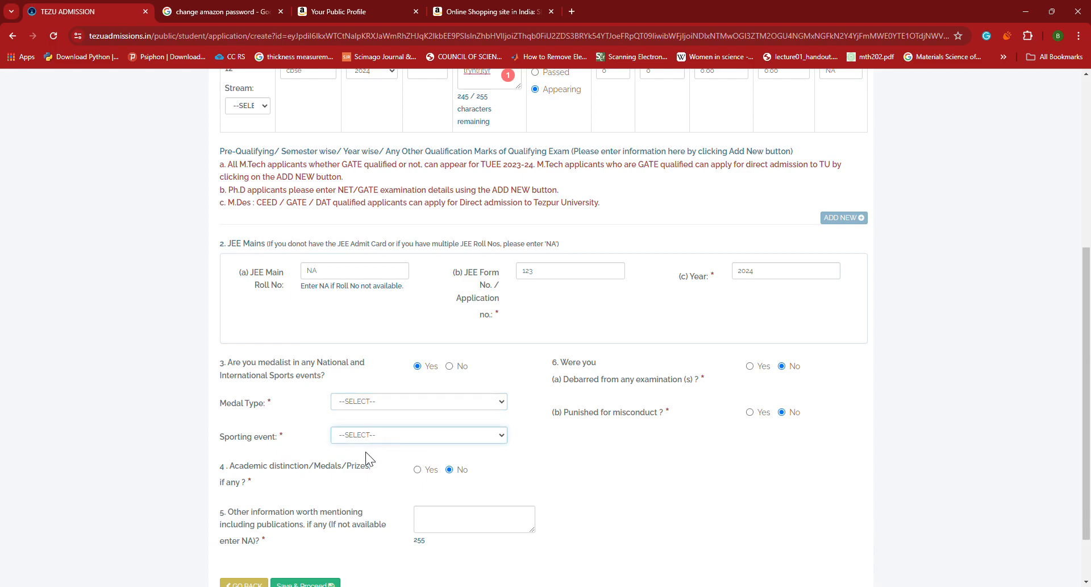
{"action": "left_click", "coordinate": [449, 366]}
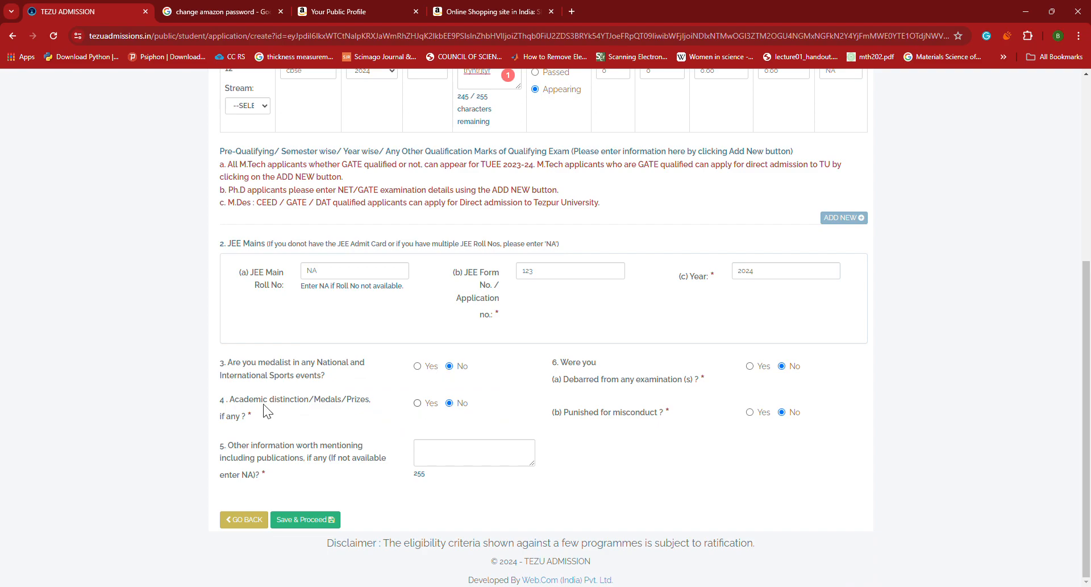
{"action": "left_click", "coordinate": [418, 403]}
{"action": "left_click", "coordinate": [450, 404]}
{"action": "left_click", "coordinate": [439, 463]}
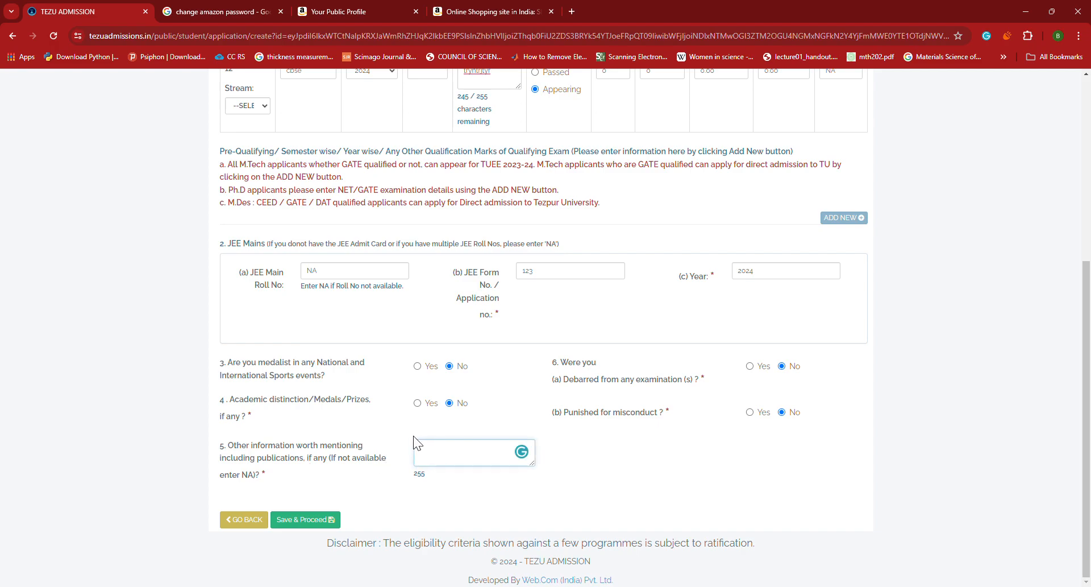
{"action": "left_click", "coordinate": [585, 386]}
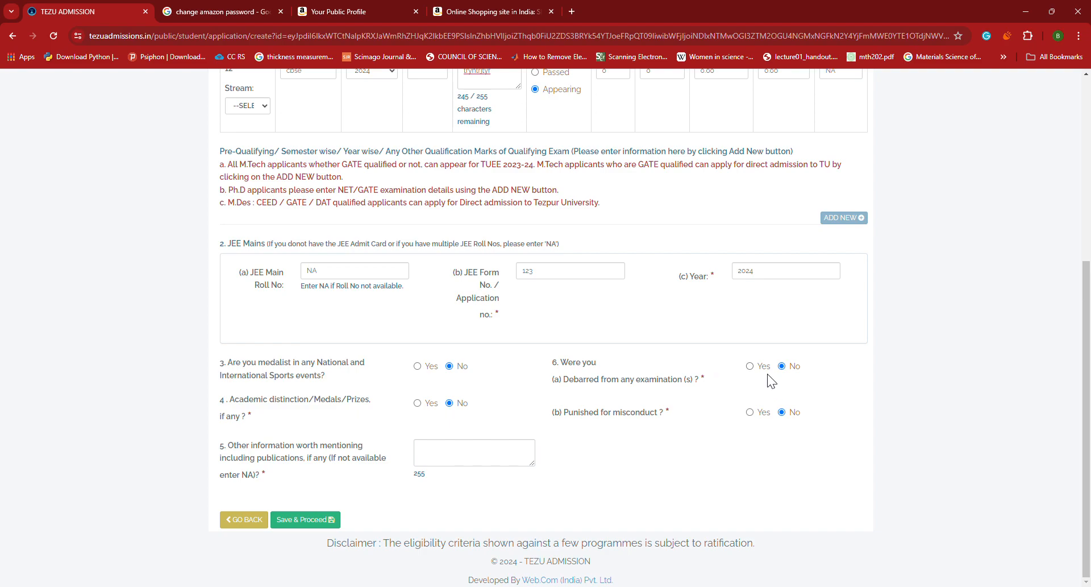
{"action": "left_click", "coordinate": [749, 366]}
{"action": "left_click", "coordinate": [782, 366]}
{"action": "left_click", "coordinate": [750, 412]}
{"action": "left_click", "coordinate": [607, 471]}
{"action": "left_click", "coordinate": [782, 412]}
Try saving the academic details twice, which exposes the missing 12th-standard stream error
{"action": "left_click", "coordinate": [326, 519]}
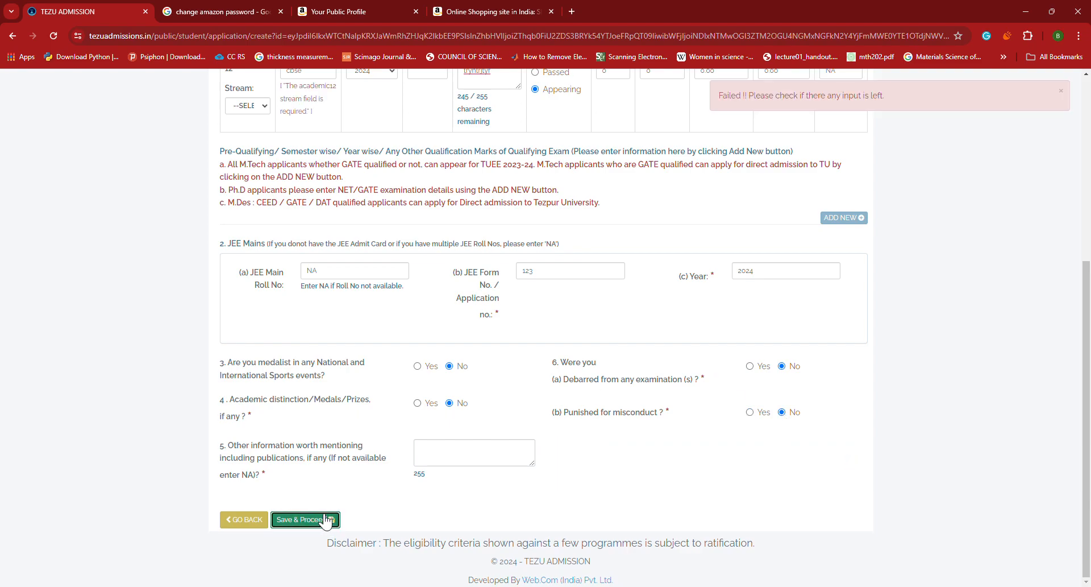
{"action": "scroll", "coordinate": [428, 457], "scroll_direction": "up", "scroll_amount": 5}
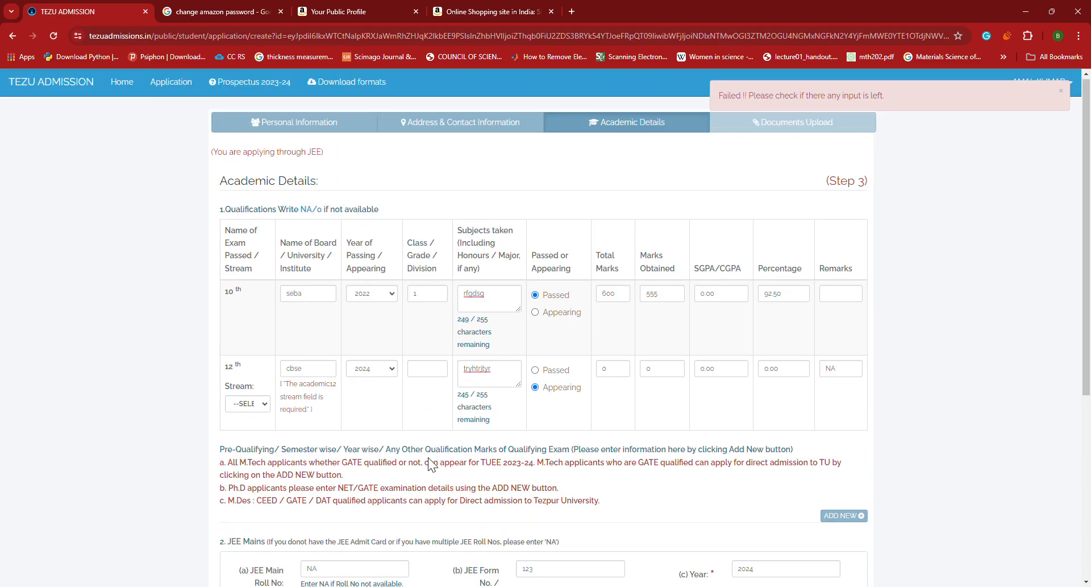
{"action": "scroll", "coordinate": [428, 457], "scroll_direction": "down", "scroll_amount": 4}
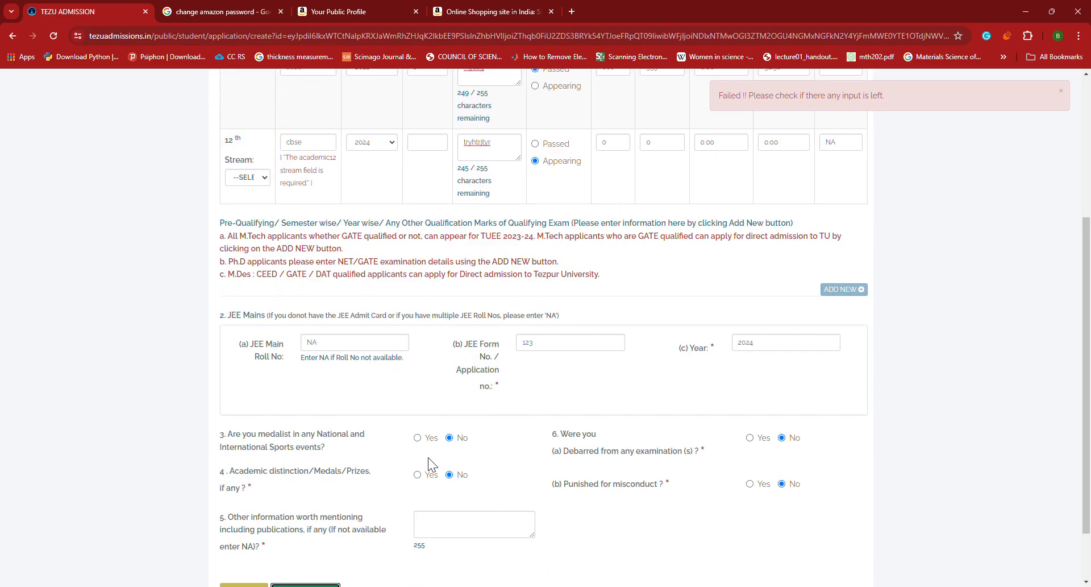
{"action": "scroll", "coordinate": [428, 457], "scroll_direction": "down", "scroll_amount": 1}
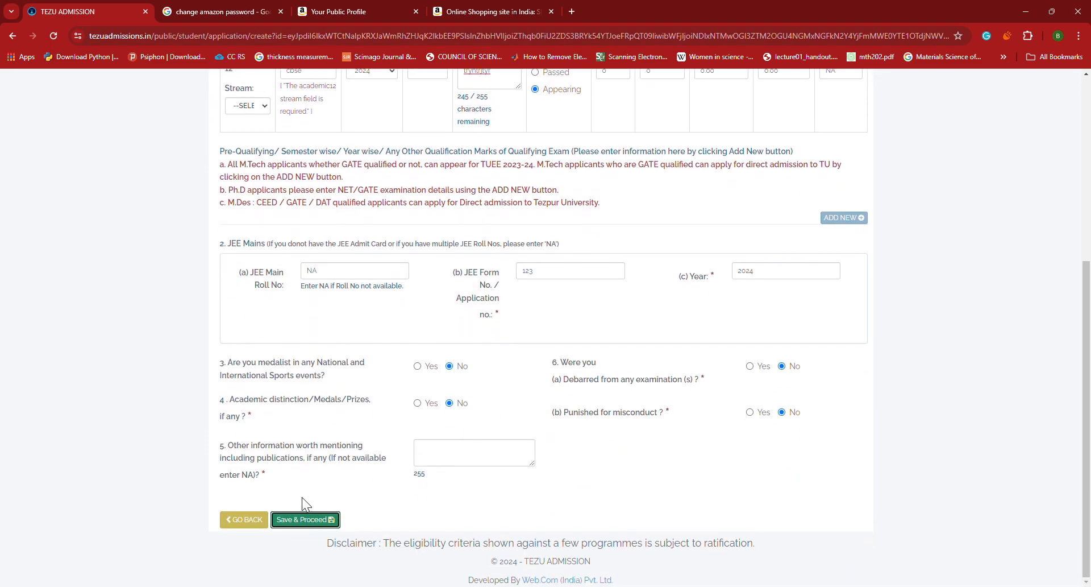
{"action": "left_click", "coordinate": [308, 526]}
Set the Class 12 stream to Science and save the academic details
{"action": "scroll", "coordinate": [347, 487], "scroll_direction": "up", "scroll_amount": 2}
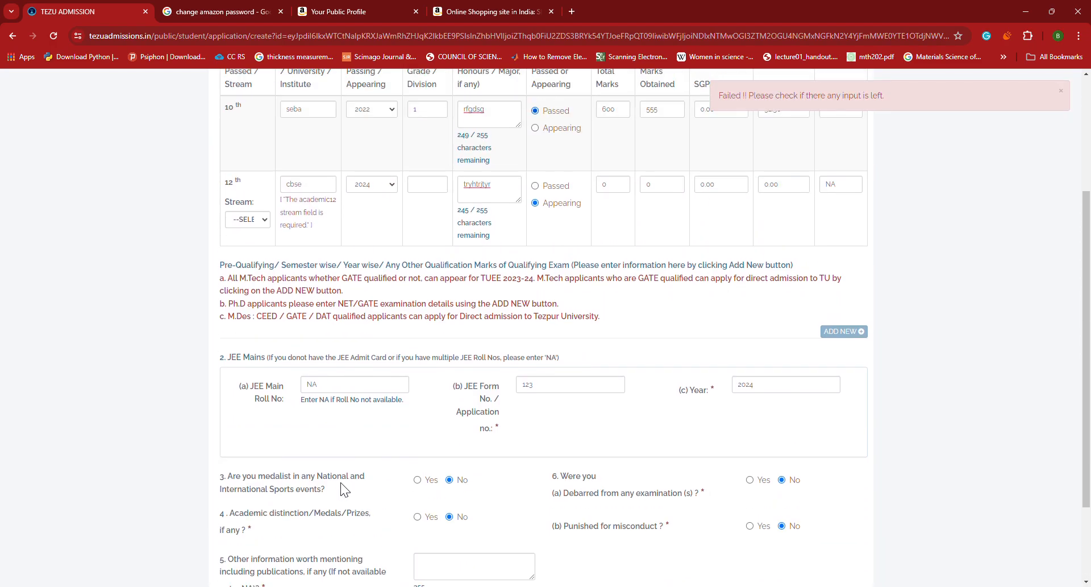
{"action": "left_click", "coordinate": [321, 190]}
{"action": "left_click_drag", "start_coordinate": [323, 191], "coordinate": [268, 184]}
{"action": "left_click", "coordinate": [254, 220]}
{"action": "scroll", "coordinate": [346, 230], "scroll_direction": "down", "scroll_amount": 2}
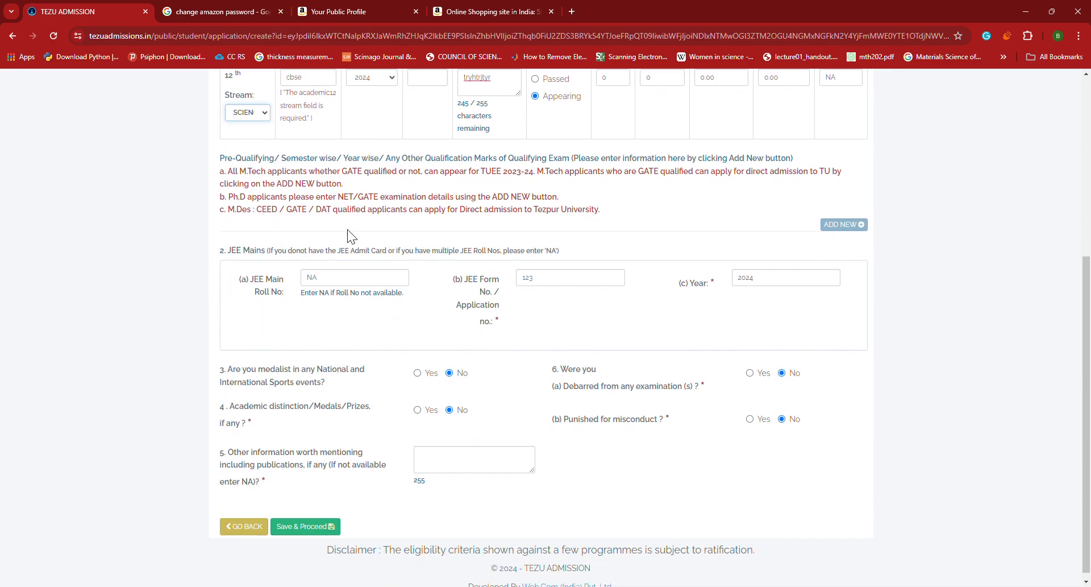
{"action": "left_click", "coordinate": [297, 520]}
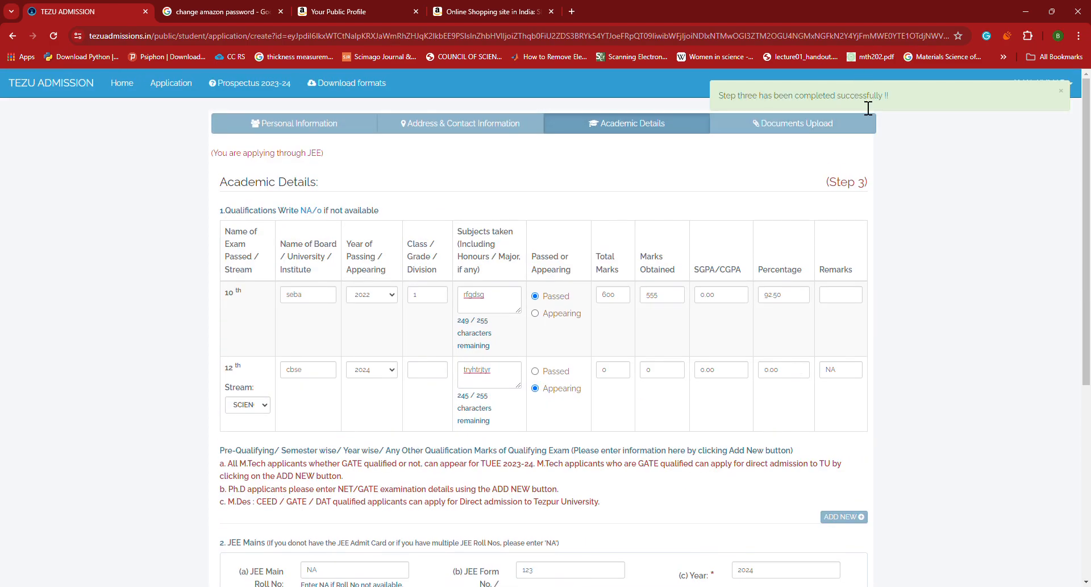
Open Documents Upload and review the photo, signature and undertaking size limits
{"action": "left_click", "coordinate": [799, 126]}
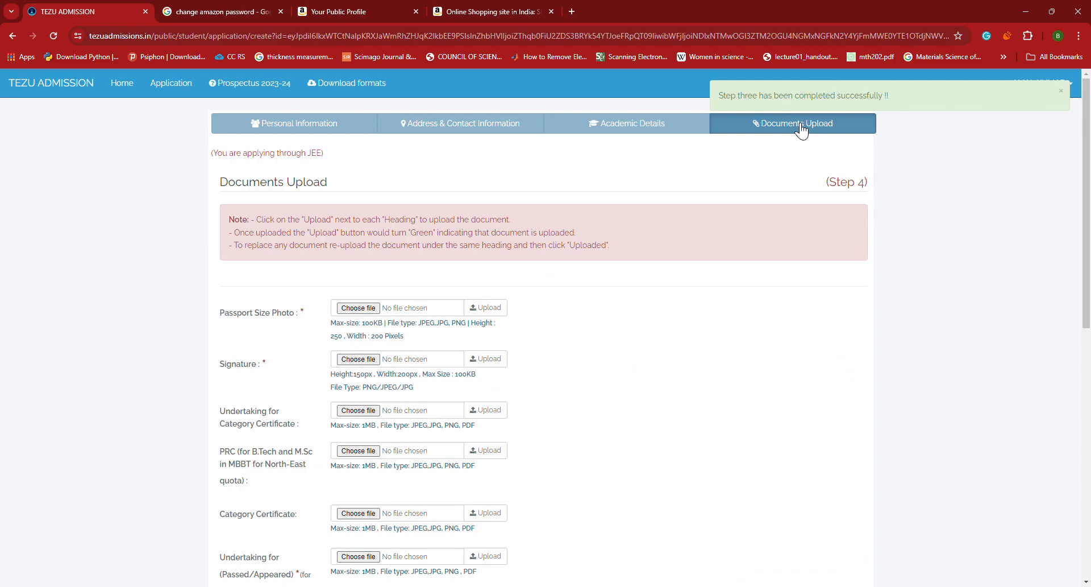
{"action": "scroll", "coordinate": [580, 251], "scroll_direction": "down", "scroll_amount": 2}
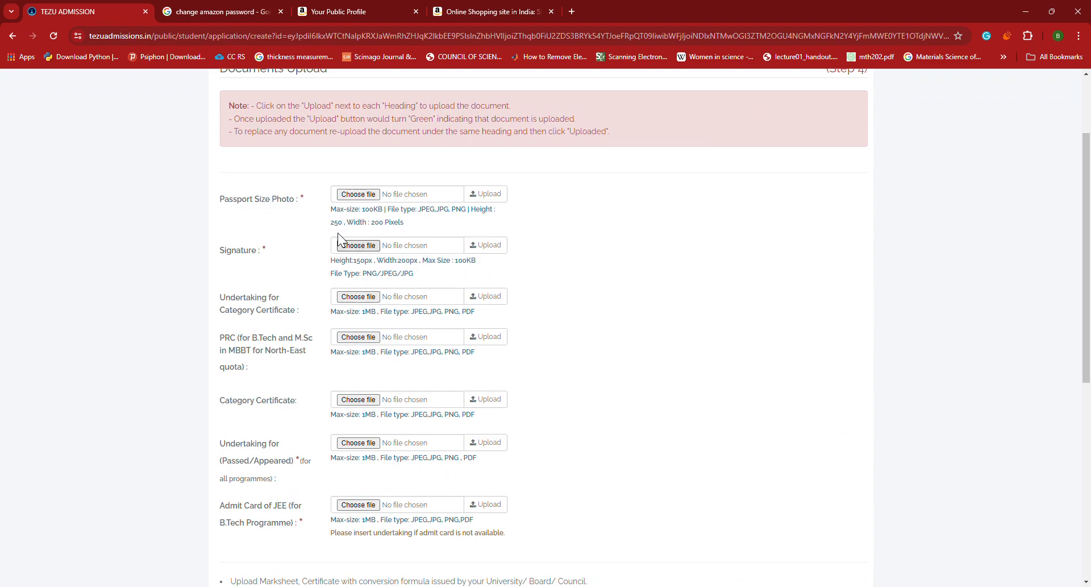
{"action": "left_click_drag", "start_coordinate": [334, 212], "coordinate": [401, 217]}
{"action": "left_click_drag", "start_coordinate": [441, 261], "coordinate": [461, 261]}
{"action": "left_click", "coordinate": [482, 272]}
{"action": "left_click_drag", "start_coordinate": [332, 321], "coordinate": [474, 322]}
{"action": "left_click", "coordinate": [479, 314]}
{"action": "scroll", "coordinate": [485, 310], "scroll_direction": "down", "scroll_amount": 2}
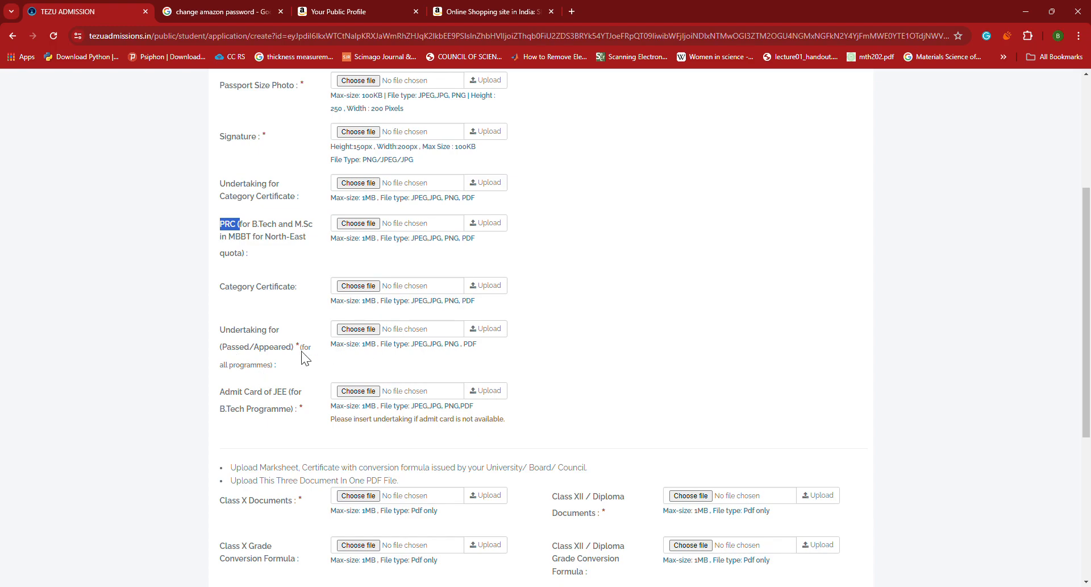
{"action": "scroll", "coordinate": [260, 394], "scroll_direction": "down", "scroll_amount": 2}
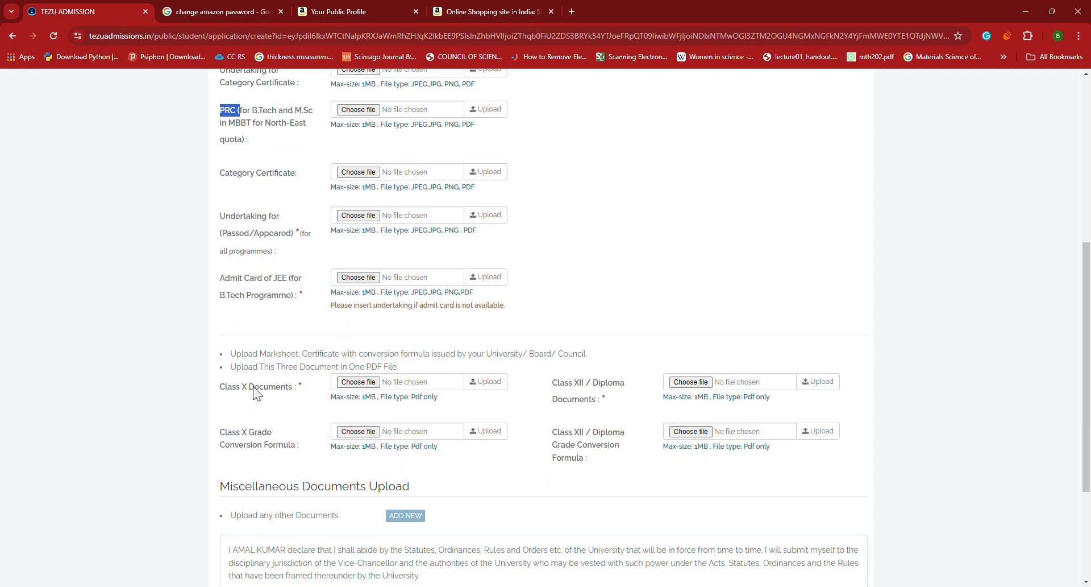
{"action": "left_click_drag", "start_coordinate": [221, 386], "coordinate": [270, 392]}
{"action": "left_click_drag", "start_coordinate": [543, 387], "coordinate": [623, 392]}
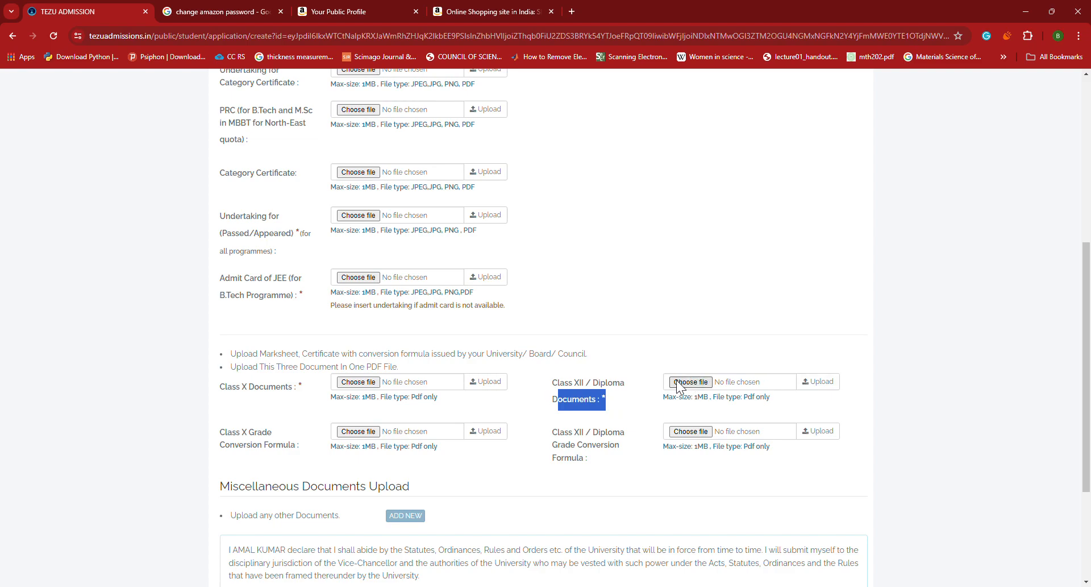
{"action": "left_click_drag", "start_coordinate": [543, 387], "coordinate": [624, 380]}
{"action": "left_click", "coordinate": [556, 406]}
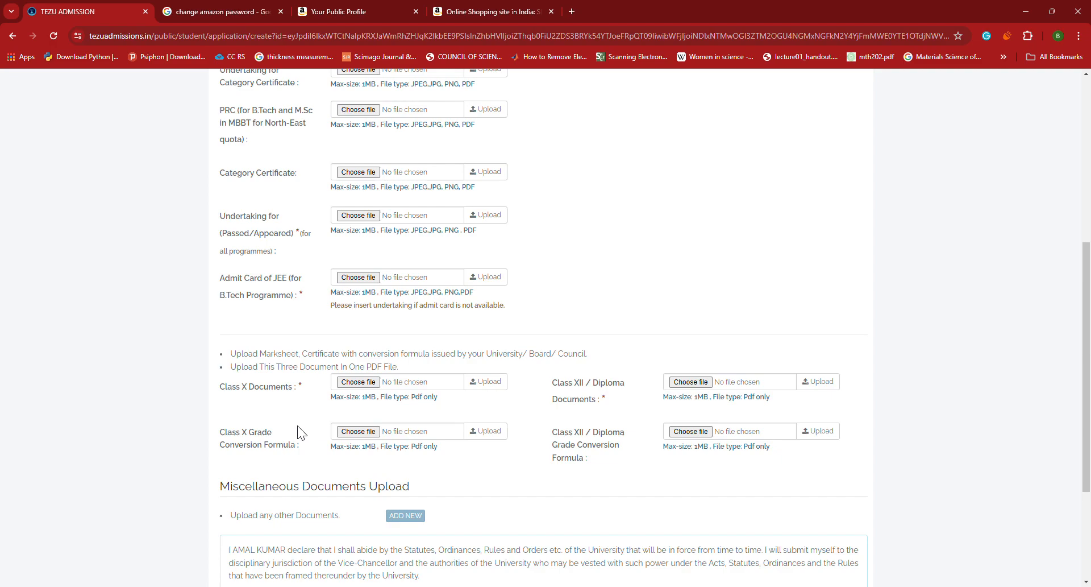
{"action": "scroll", "coordinate": [428, 437], "scroll_direction": "down", "scroll_amount": 2}
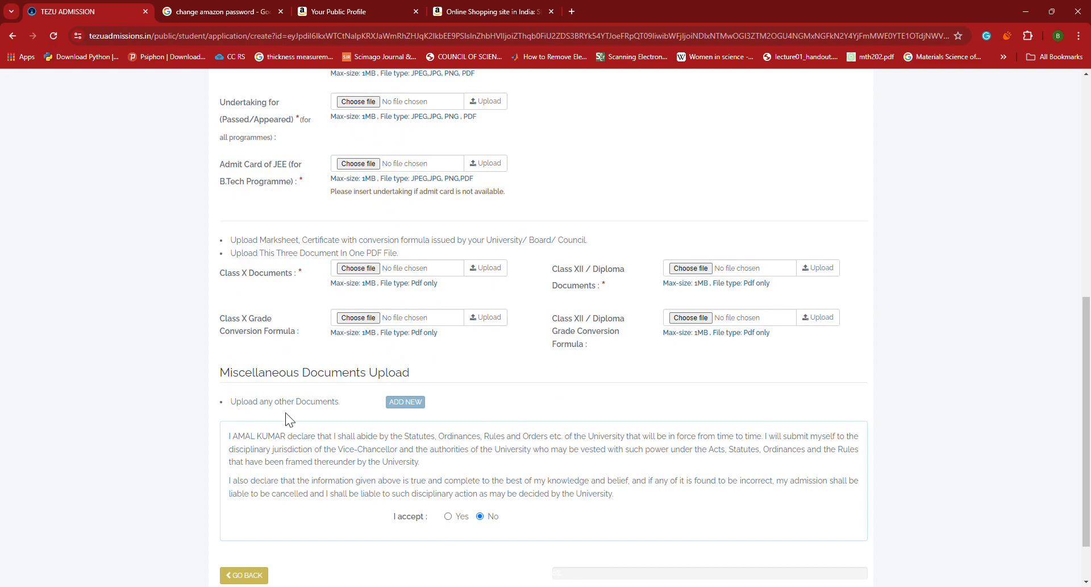
{"action": "left_click", "coordinate": [405, 401]}
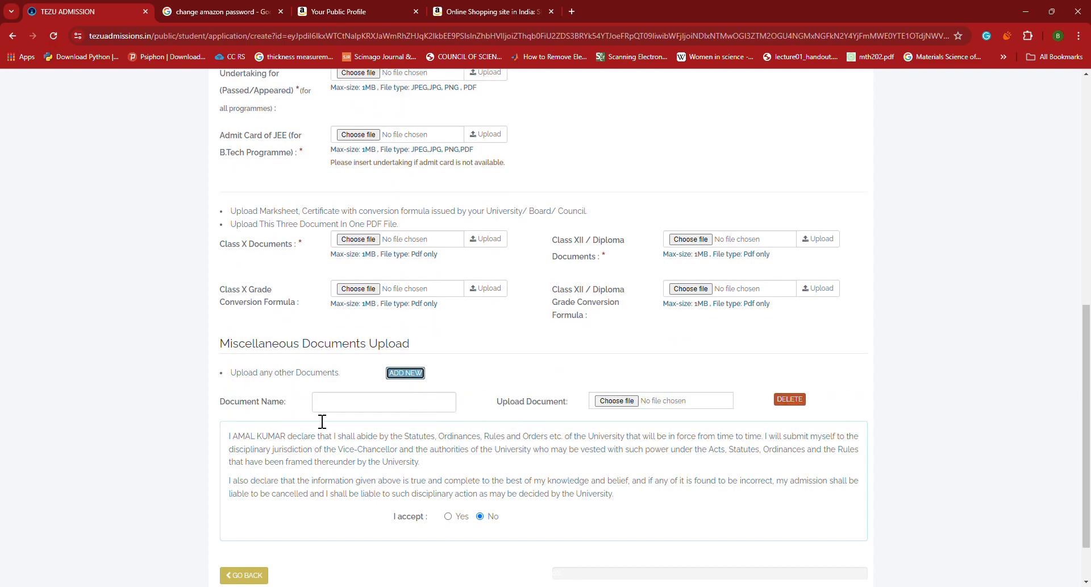
{"action": "left_click", "coordinate": [343, 408]}
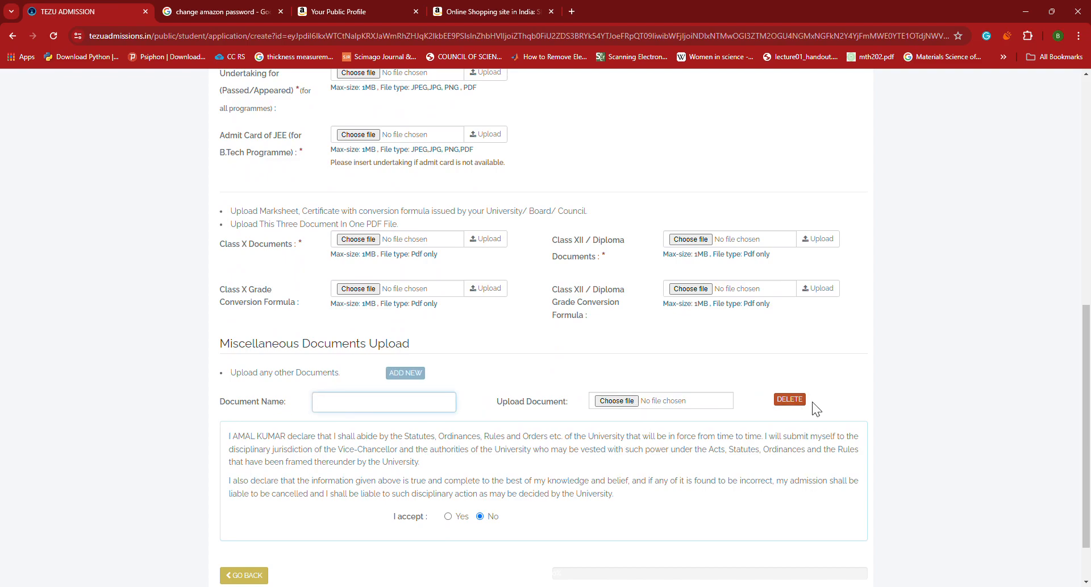
{"action": "scroll", "coordinate": [823, 401], "scroll_direction": "down", "scroll_amount": 1}
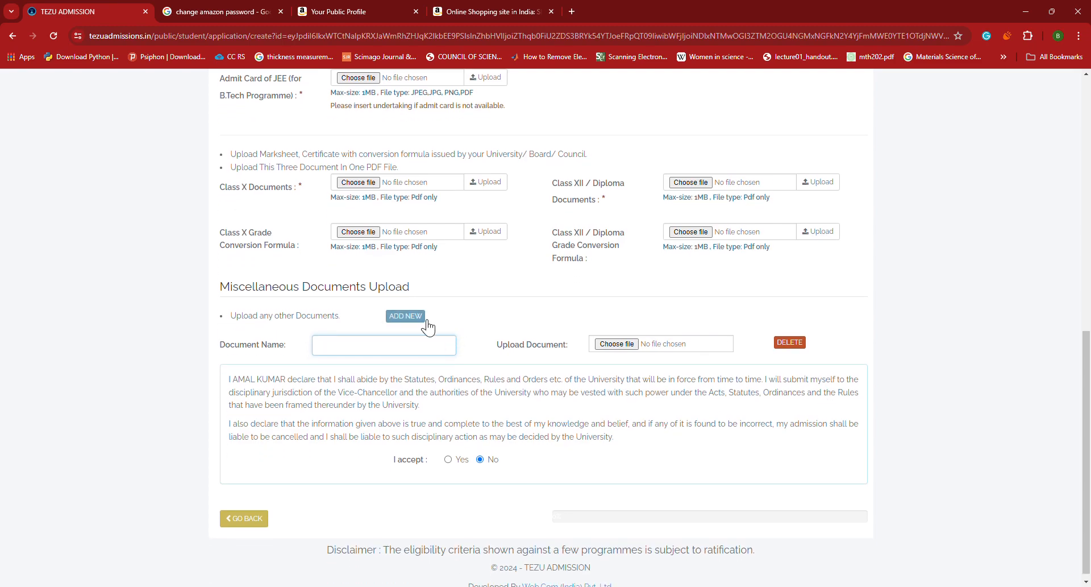
{"action": "left_click", "coordinate": [796, 342]}
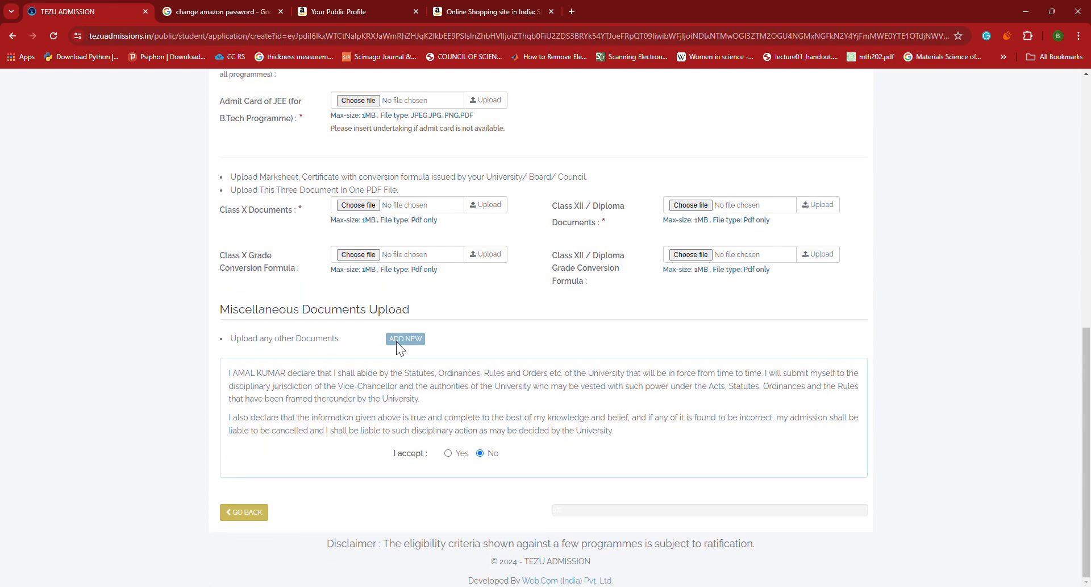
{"action": "left_click", "coordinate": [429, 343]}
{"action": "left_click", "coordinate": [410, 311]}
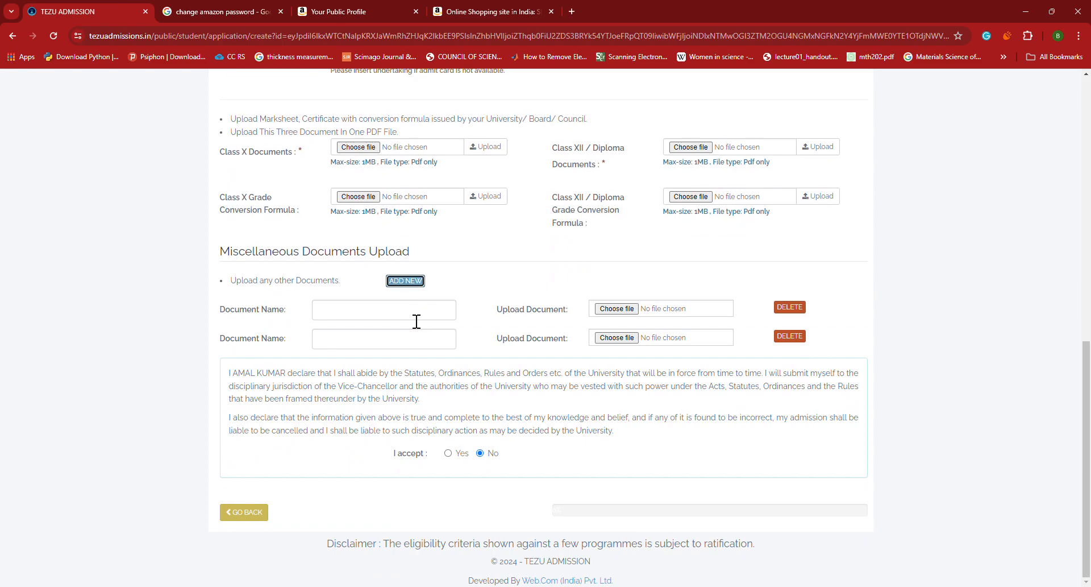
{"action": "left_click", "coordinate": [791, 307]}
{"action": "left_click", "coordinate": [790, 336]}
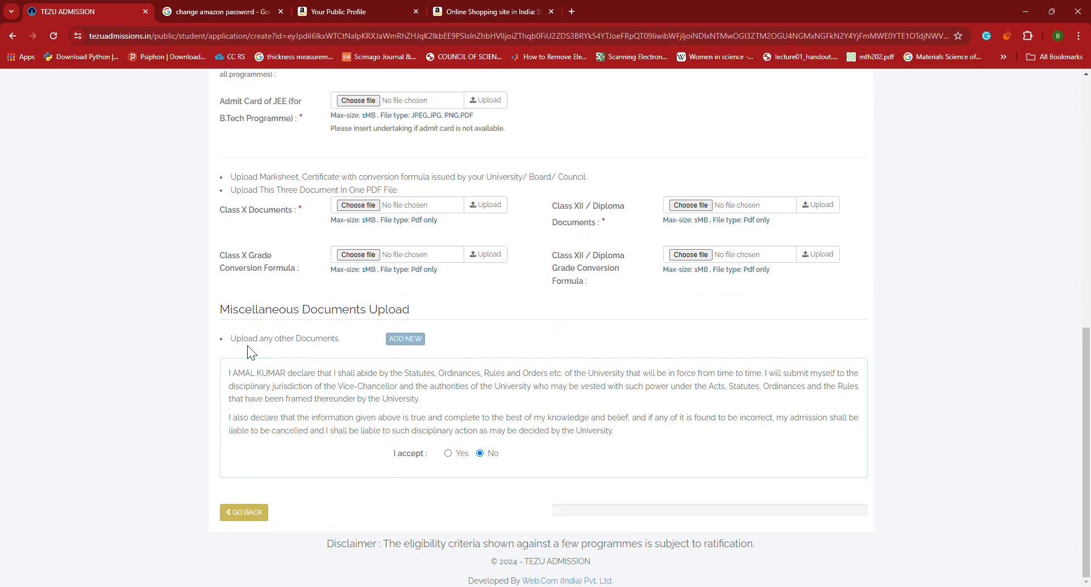
Accept the declaration, submit, and review the missing photo, signature and marksheet errors
{"action": "left_click", "coordinate": [449, 454]}
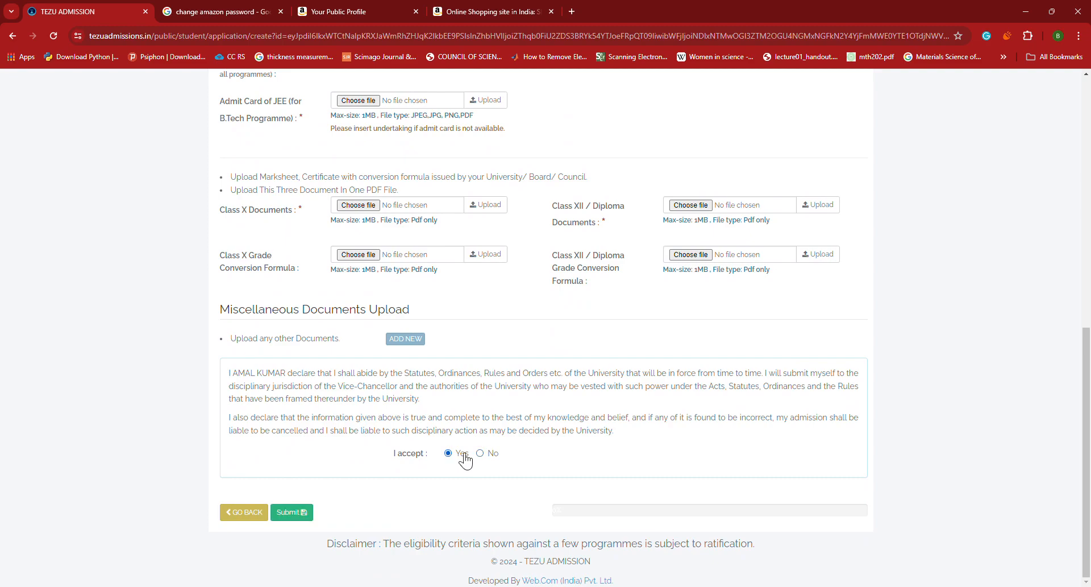
{"action": "left_click", "coordinate": [305, 514]}
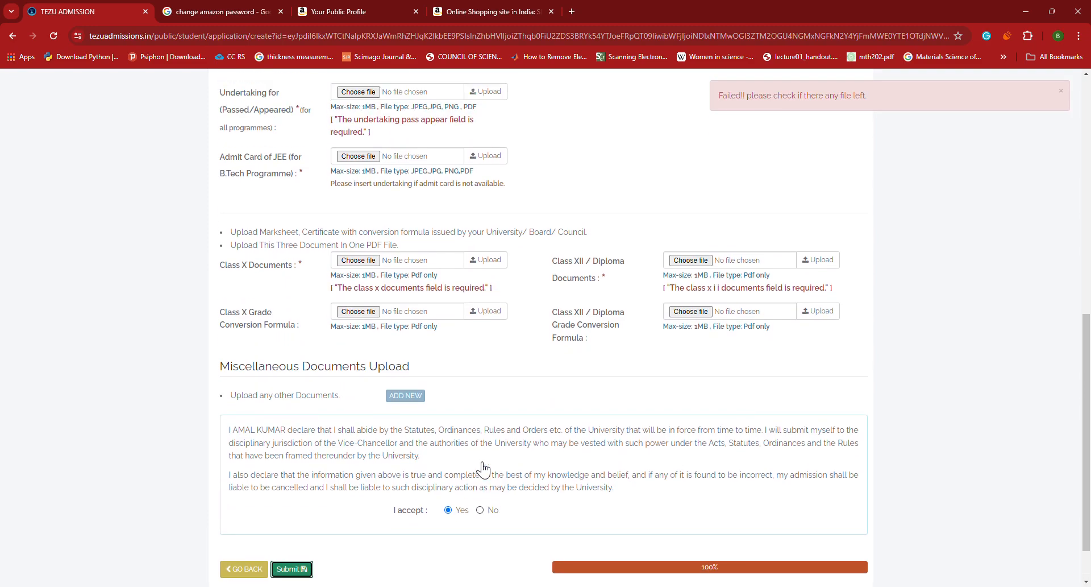
{"action": "scroll", "coordinate": [781, 445], "scroll_direction": "up", "scroll_amount": 12}
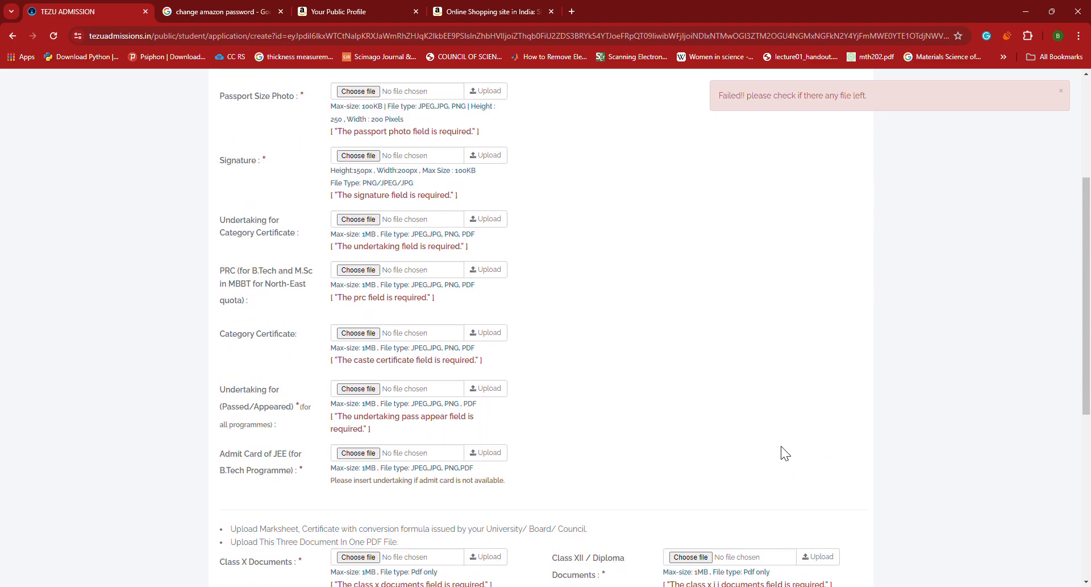